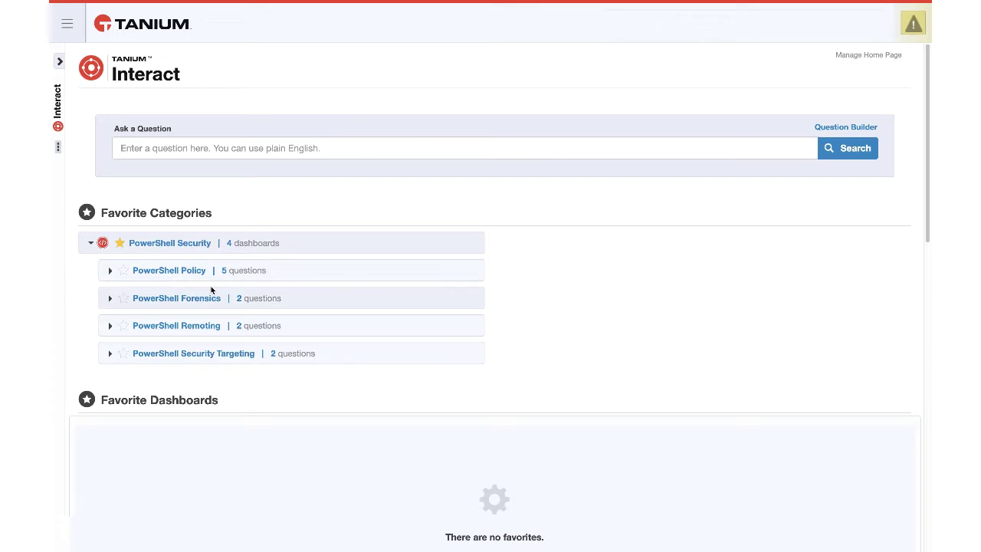
Step: Open the PowerShell Forensics category and select the invoke-mimikatz entry in its summary results
{"action": "left_click", "coordinate": [110, 300]}
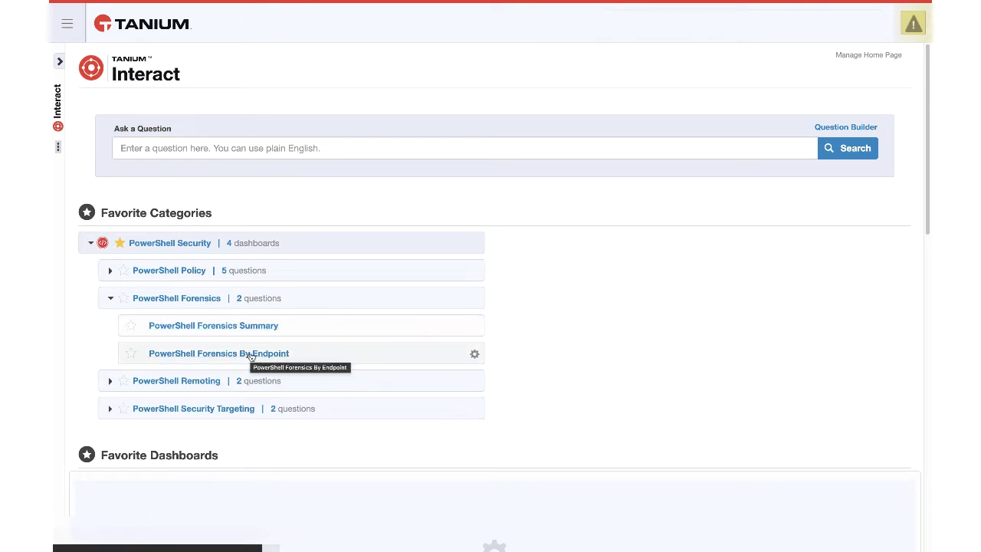
{"action": "left_click", "coordinate": [203, 299]}
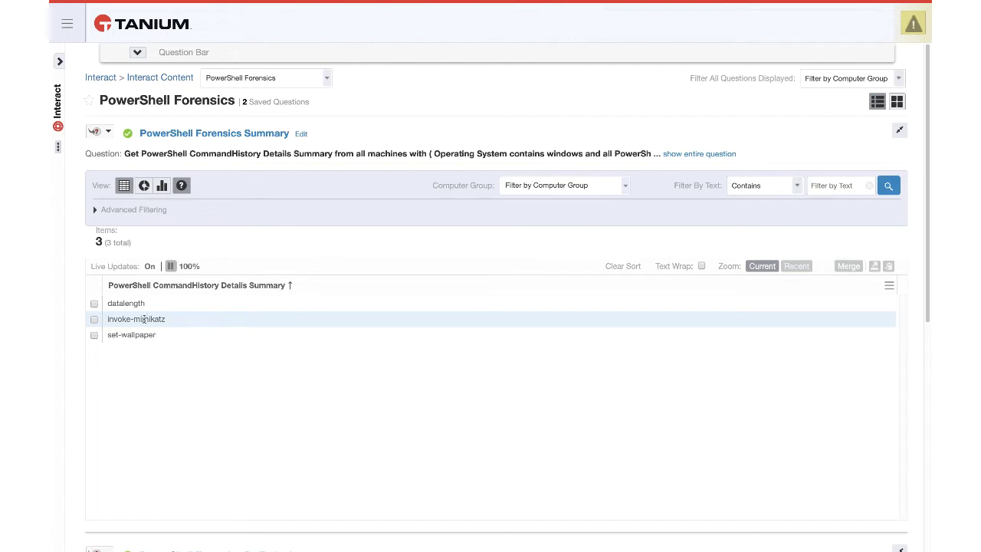
{"action": "left_click", "coordinate": [196, 319]}
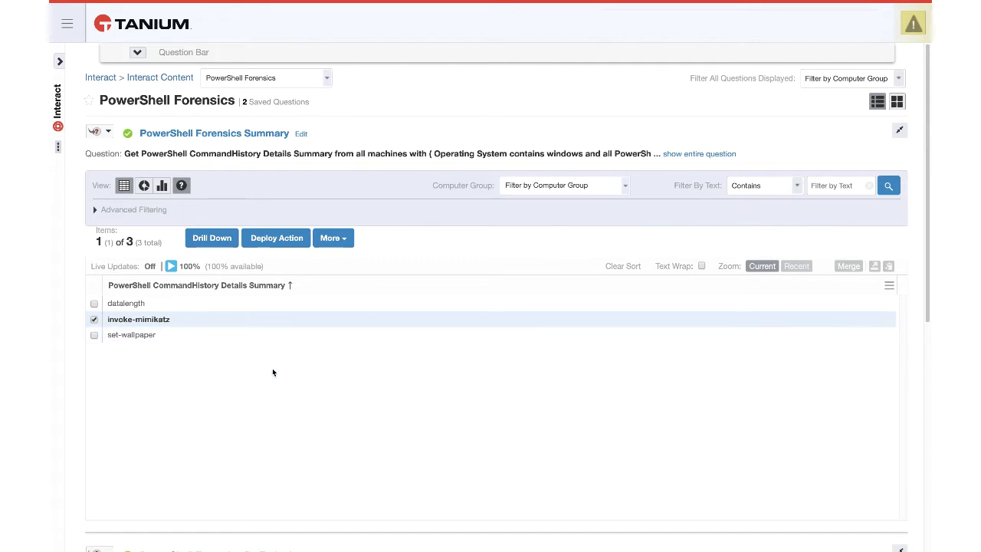
Step: Scroll down to the PowerShell Forensics By Endpoint results table listing both endpoints
{"action": "scroll", "coordinate": [273, 372], "scroll_direction": "down", "scroll_amount": 5}
{"action": "scroll", "coordinate": [272, 372], "scroll_direction": "down", "scroll_amount": 3}
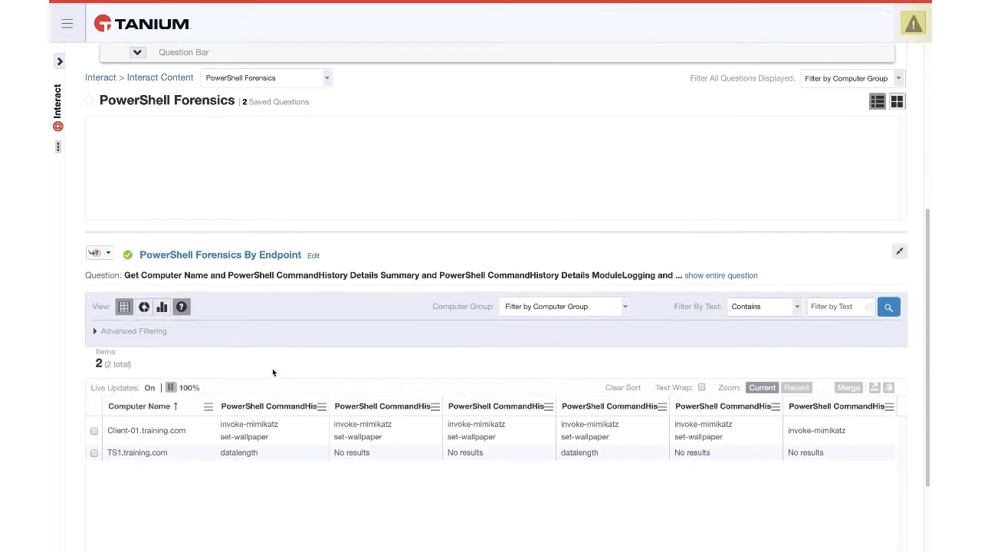
{"action": "scroll", "coordinate": [272, 372], "scroll_direction": "down", "scroll_amount": 2}
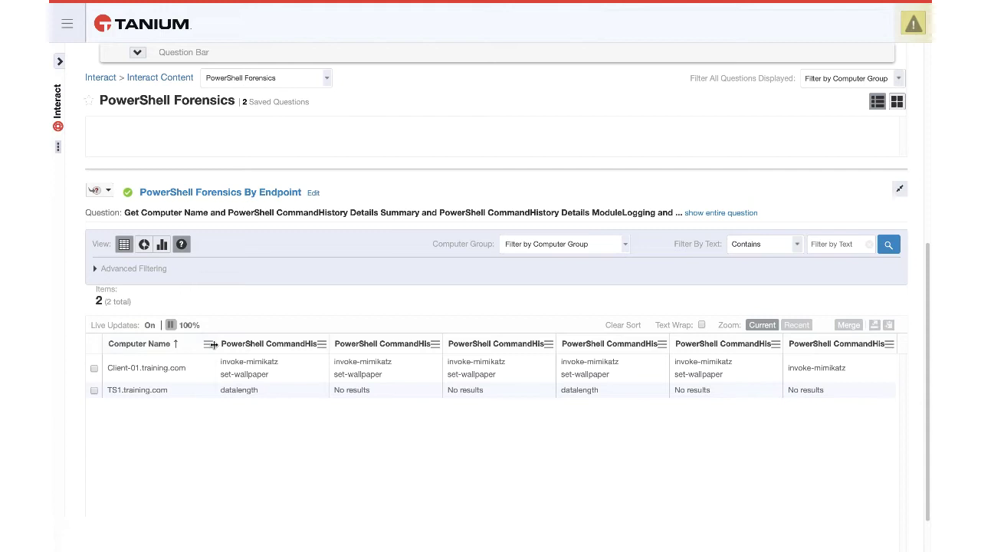
Step: Narrow the Computer Name column and widen all five PowerShell CommandHistory columns in the By Endpoint table
{"action": "left_click_drag", "start_coordinate": [216, 344], "coordinate": [194, 344]}
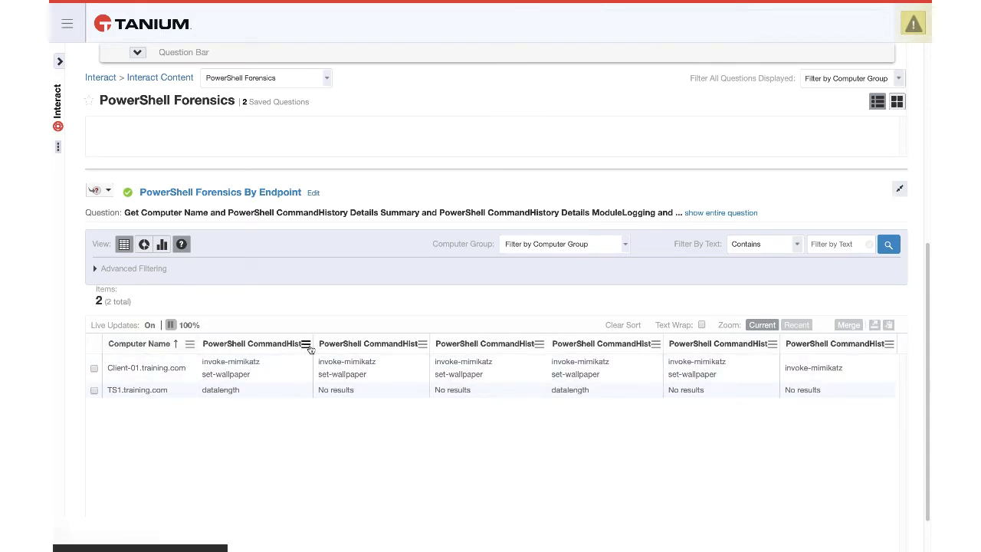
{"action": "mouse_move", "coordinate": [310, 348]}
{"action": "left_mouse_down"}
{"action": "mouse_move", "coordinate": [401, 343]}
{"action": "mouse_move", "coordinate": [325, 348]}
{"action": "left_mouse_up"}
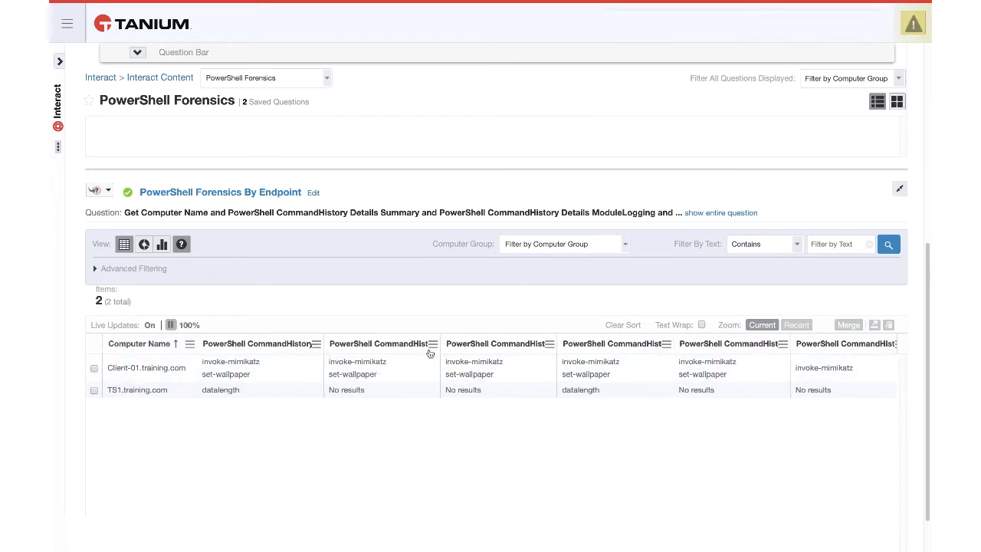
{"action": "mouse_move", "coordinate": [439, 343]}
{"action": "left_mouse_down"}
{"action": "mouse_move", "coordinate": [547, 343]}
{"action": "mouse_move", "coordinate": [429, 347]}
{"action": "left_mouse_up"}
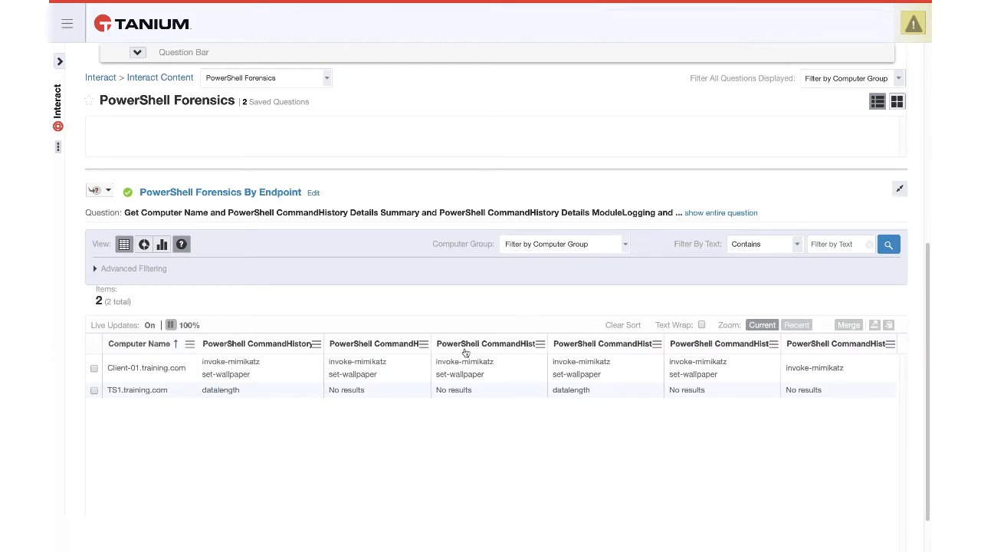
{"action": "left_click_drag", "start_coordinate": [557, 344], "coordinate": [531, 354]}
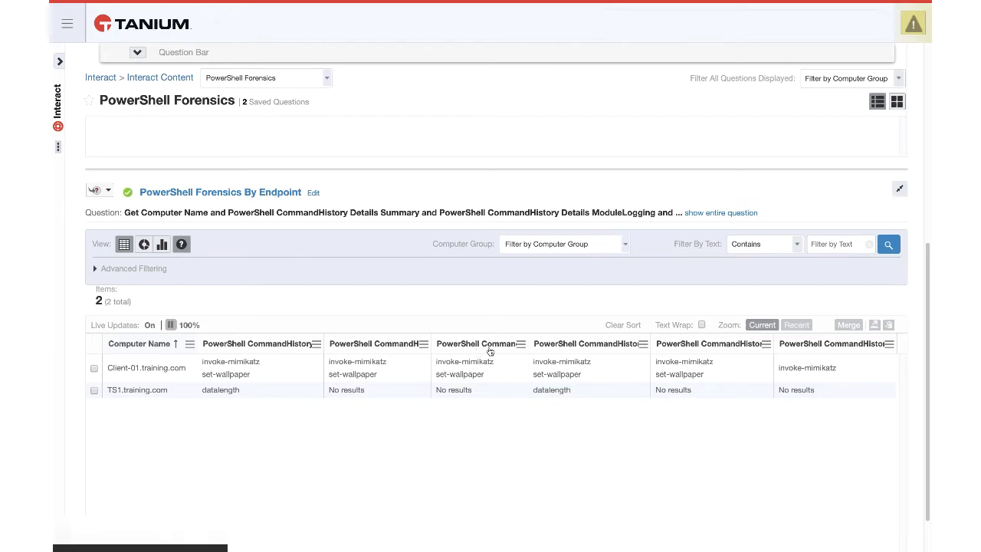
{"action": "left_click_drag", "start_coordinate": [651, 345], "coordinate": [620, 348]}
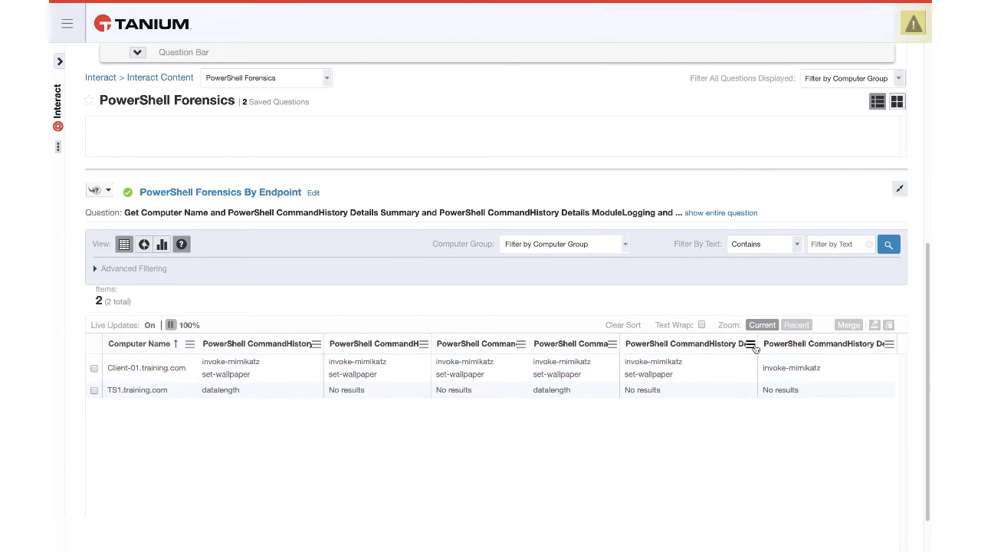
{"action": "left_click_drag", "start_coordinate": [757, 344], "coordinate": [709, 354]}
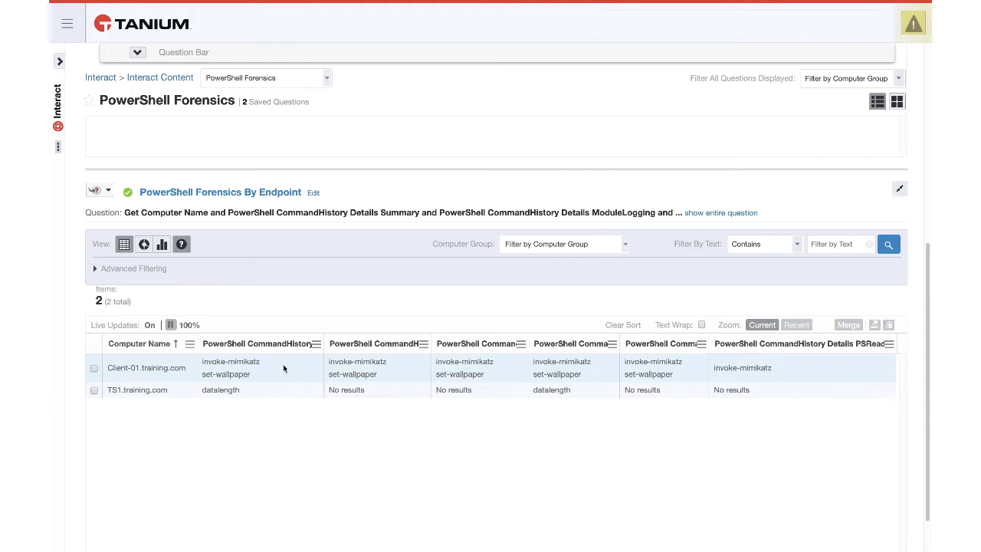
Step: Widen then restore the Details Summary column, and widen the fourth CommandHistory column to show its name
{"action": "left_click_drag", "start_coordinate": [323, 343], "coordinate": [400, 338]}
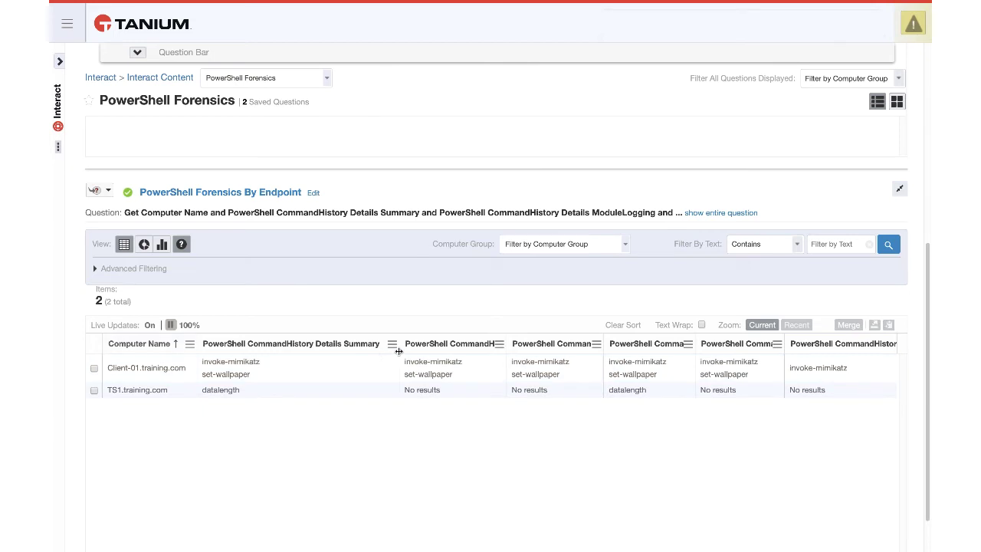
{"action": "left_click_drag", "start_coordinate": [399, 351], "coordinate": [317, 350]}
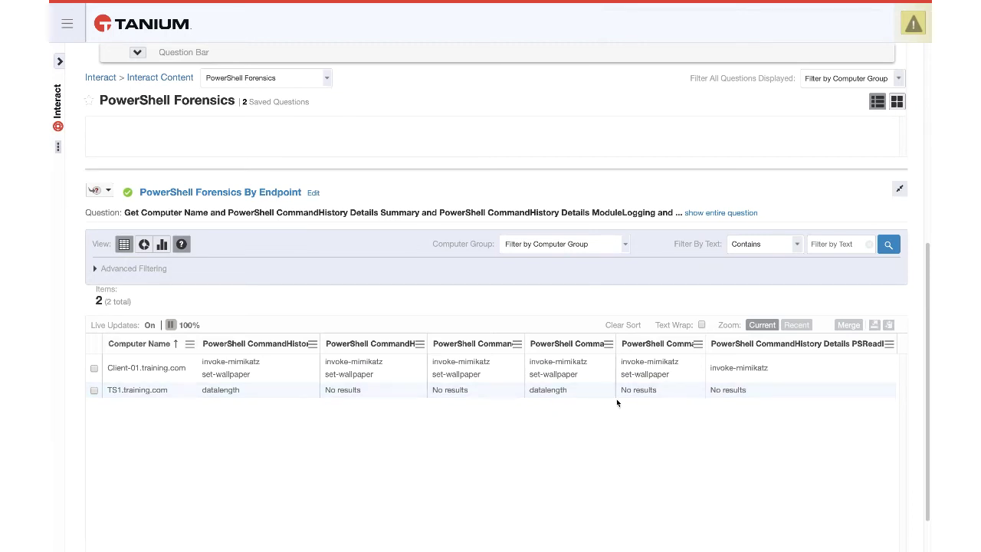
{"action": "left_click_drag", "start_coordinate": [614, 344], "coordinate": [641, 349]}
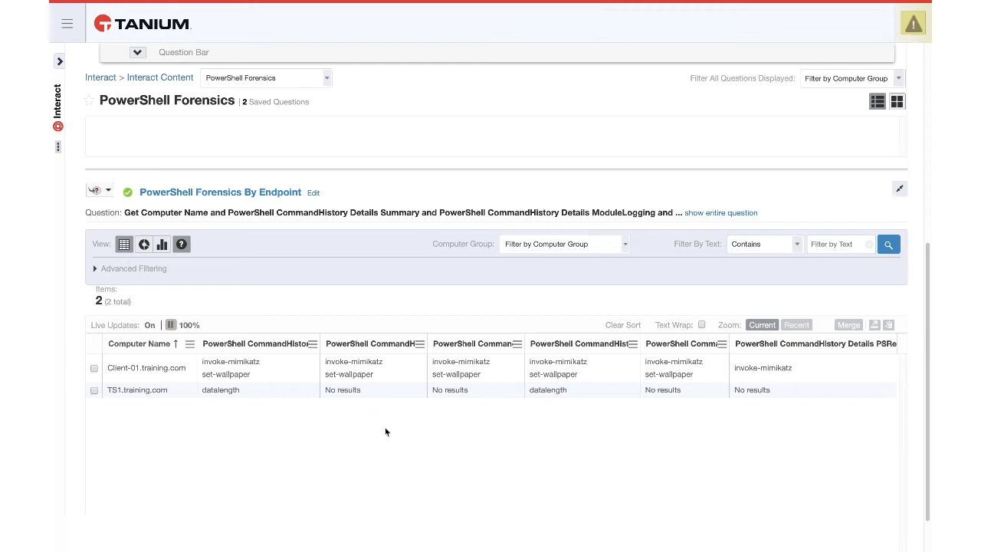
{"action": "scroll", "coordinate": [385, 431], "scroll_direction": "down", "scroll_amount": 1}
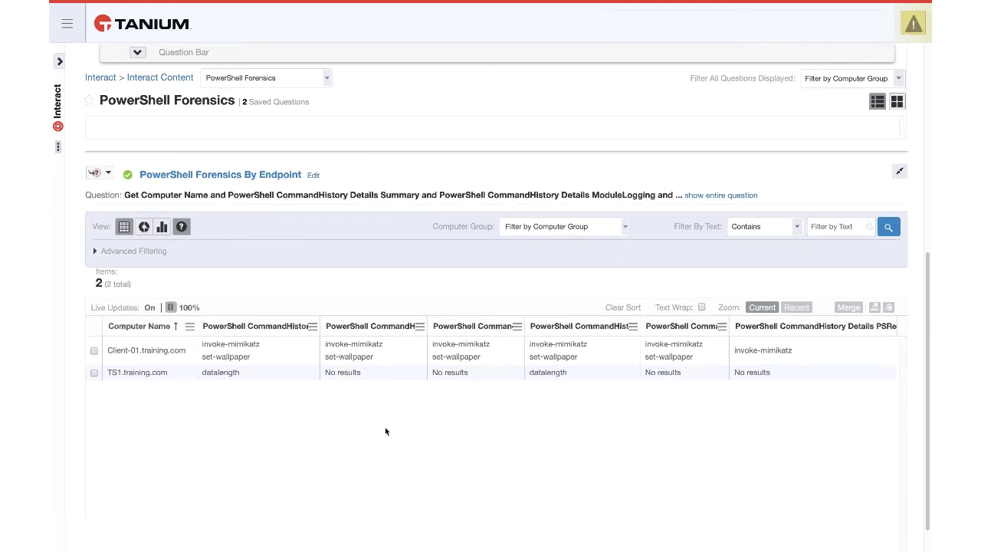
{"action": "scroll", "coordinate": [385, 431], "scroll_direction": "down", "scroll_amount": 1}
{"action": "scroll", "coordinate": [386, 431], "scroll_direction": "up", "scroll_amount": 1}
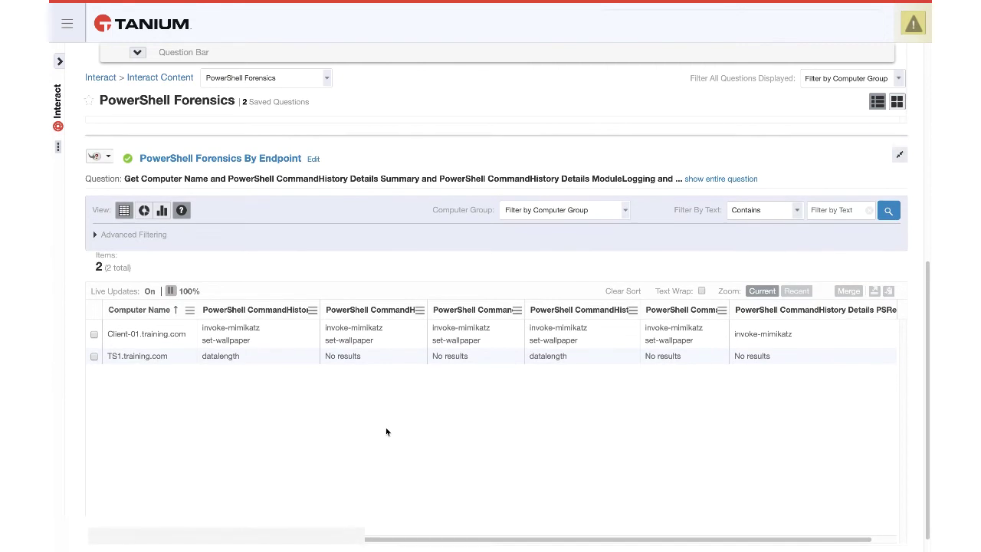
Step: Return to the Interact home page and open PowerShell Security's PowerShell Remoting category
{"action": "left_click", "coordinate": [112, 80]}
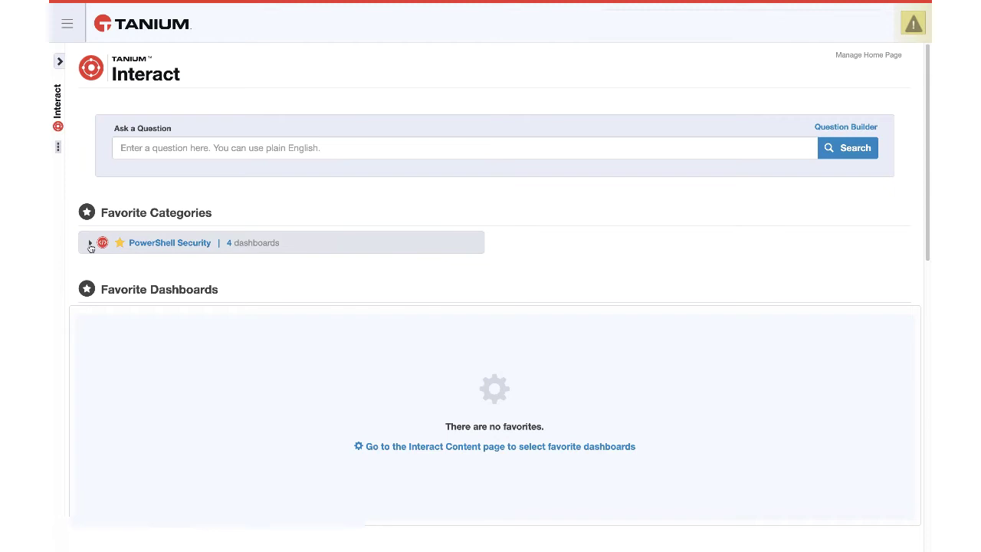
{"action": "left_click", "coordinate": [90, 243]}
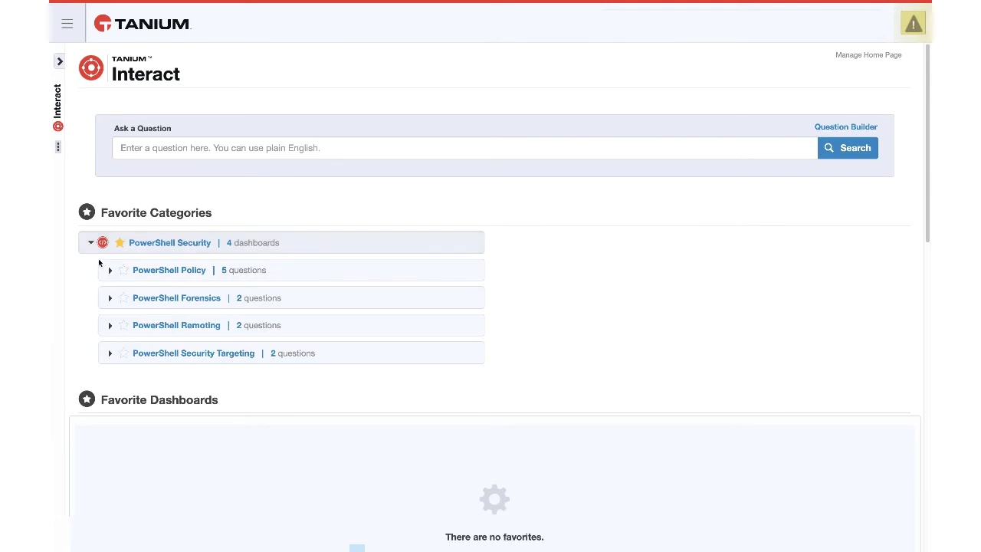
{"action": "left_click", "coordinate": [165, 325]}
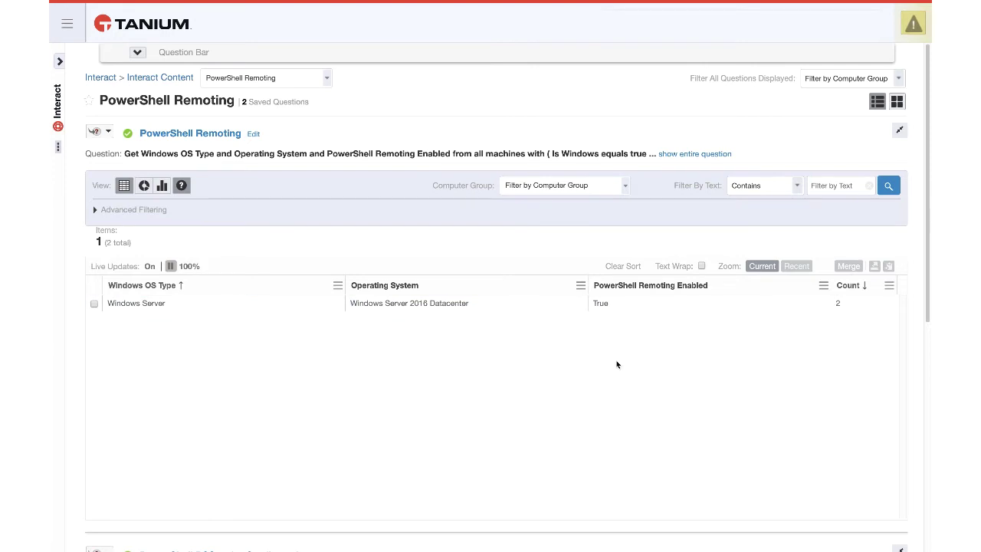
Step: Select the Windows Server remoting-enabled row and scroll down to the PSSessionConfiguration results
{"action": "left_click", "coordinate": [397, 306]}
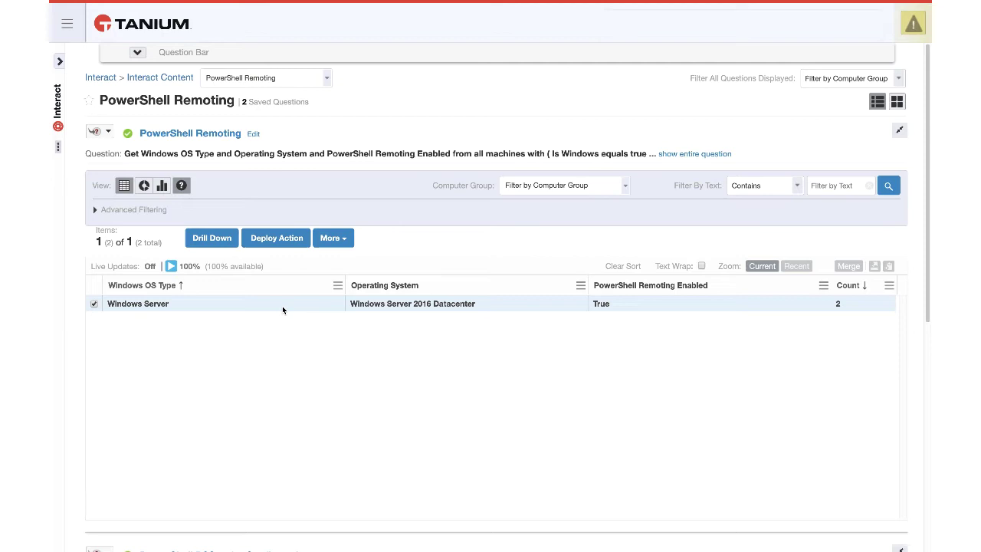
{"action": "scroll", "coordinate": [383, 372], "scroll_direction": "down", "scroll_amount": 1}
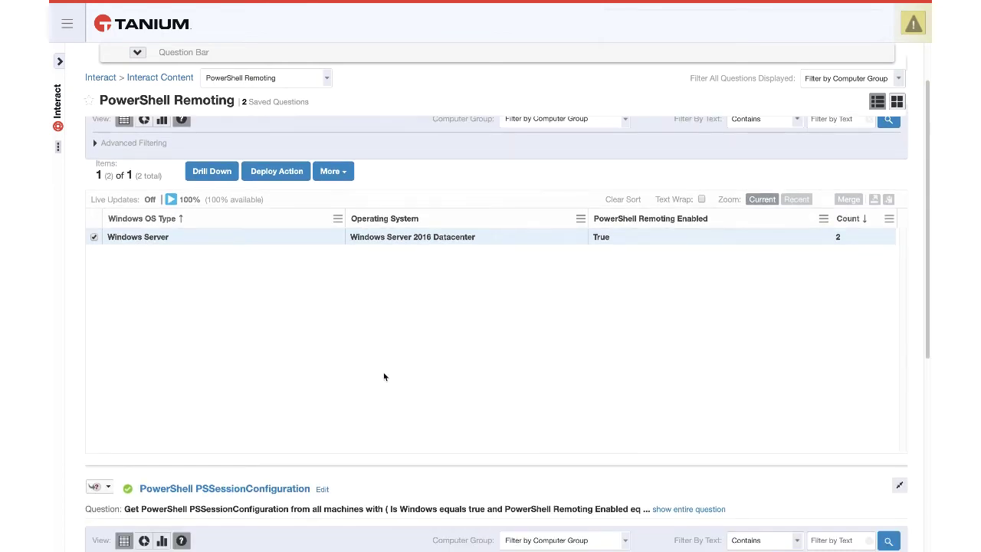
{"action": "scroll", "coordinate": [384, 377], "scroll_direction": "down", "scroll_amount": 3}
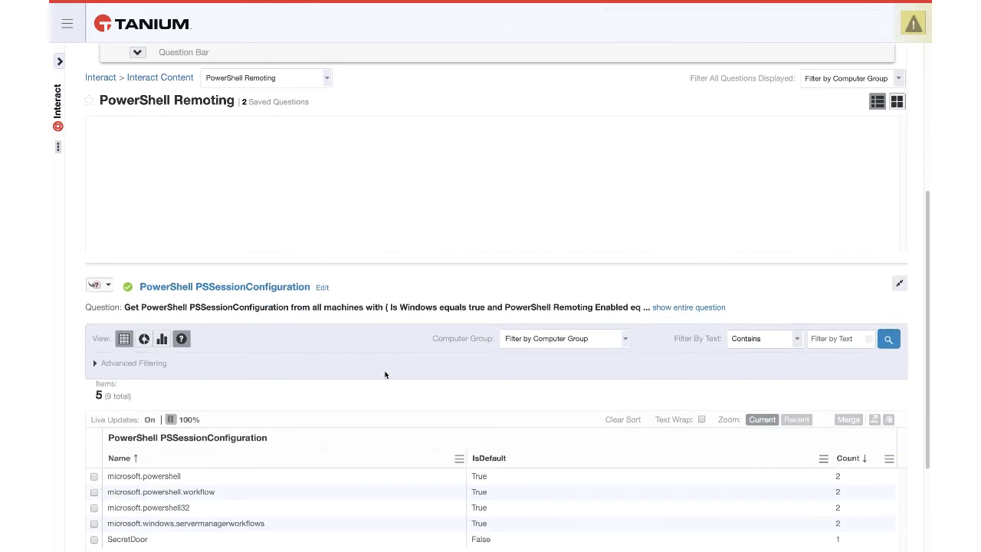
{"action": "scroll", "coordinate": [385, 374], "scroll_direction": "down", "scroll_amount": 1}
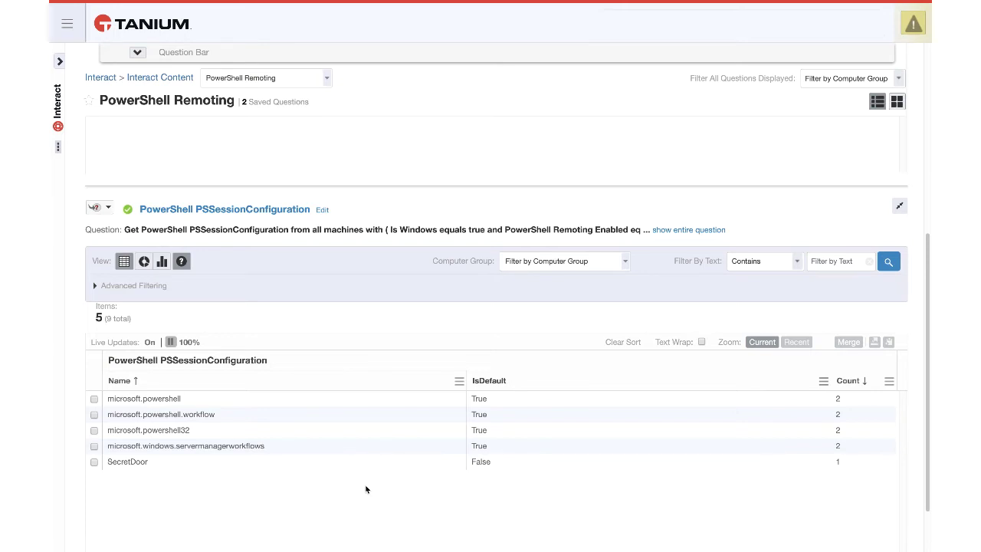
Step: Select the SecretDoor session configuration row and scroll back up to the PowerShell Remoting question
{"action": "left_click", "coordinate": [215, 463]}
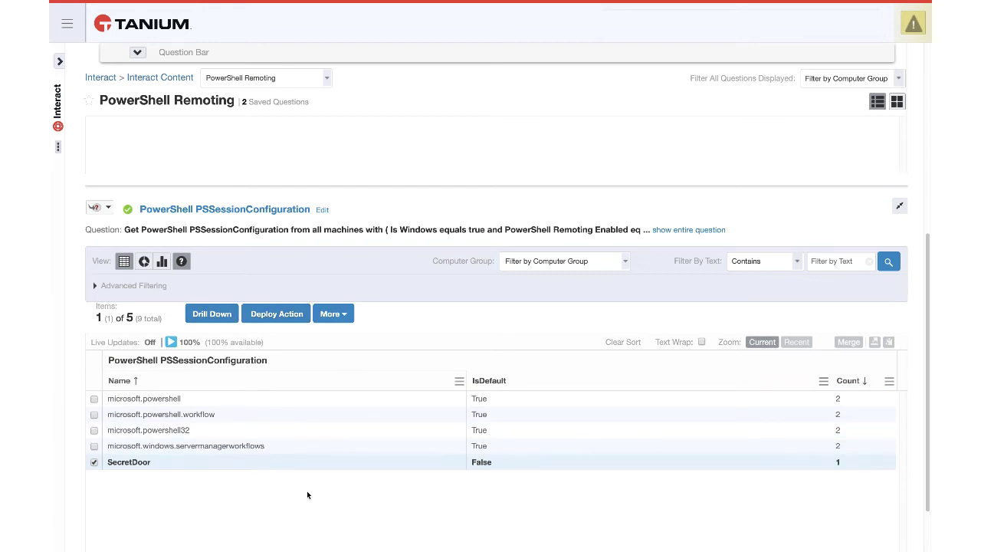
{"action": "scroll", "coordinate": [330, 480], "scroll_direction": "up", "scroll_amount": 2}
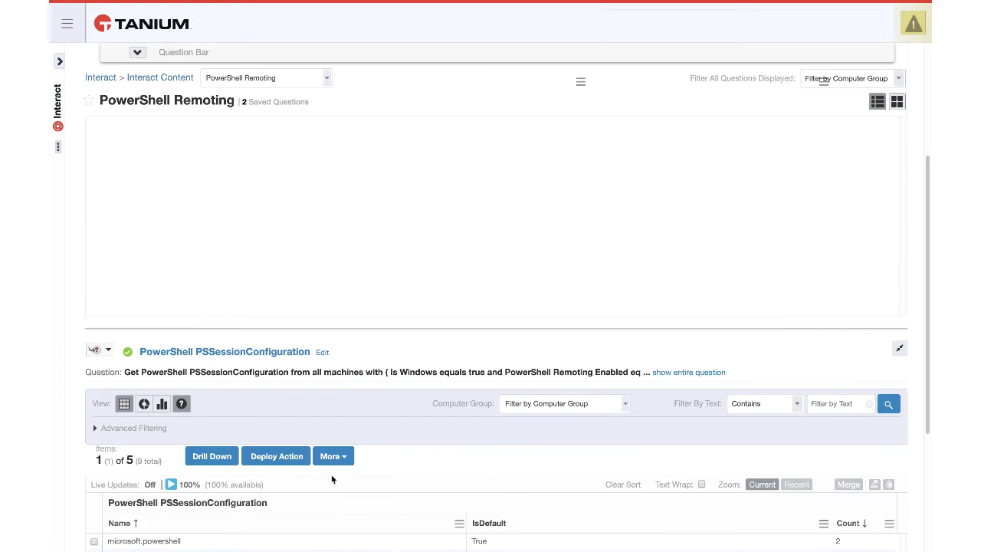
{"action": "scroll", "coordinate": [331, 474], "scroll_direction": "up", "scroll_amount": 3}
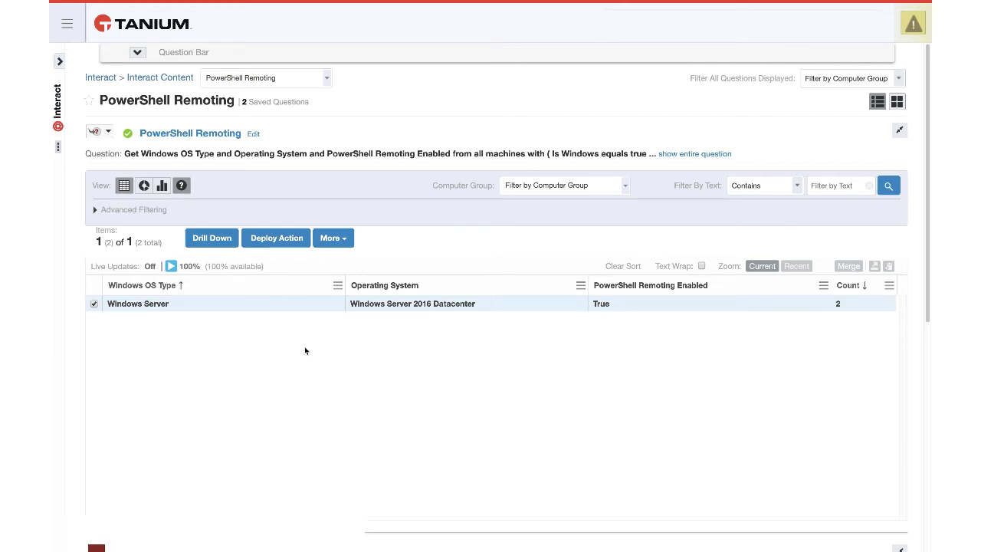
Step: Show the PowerShell Security group's scheduled actions and select Deploy PowerShell Search CommandHistory
{"action": "left_click", "coordinate": [74, 34]}
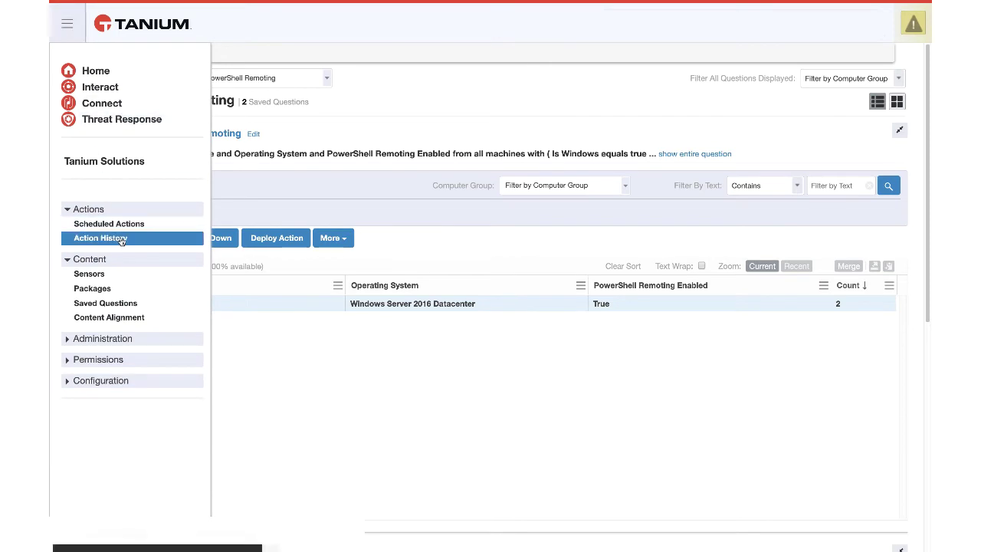
{"action": "left_click", "coordinate": [123, 224]}
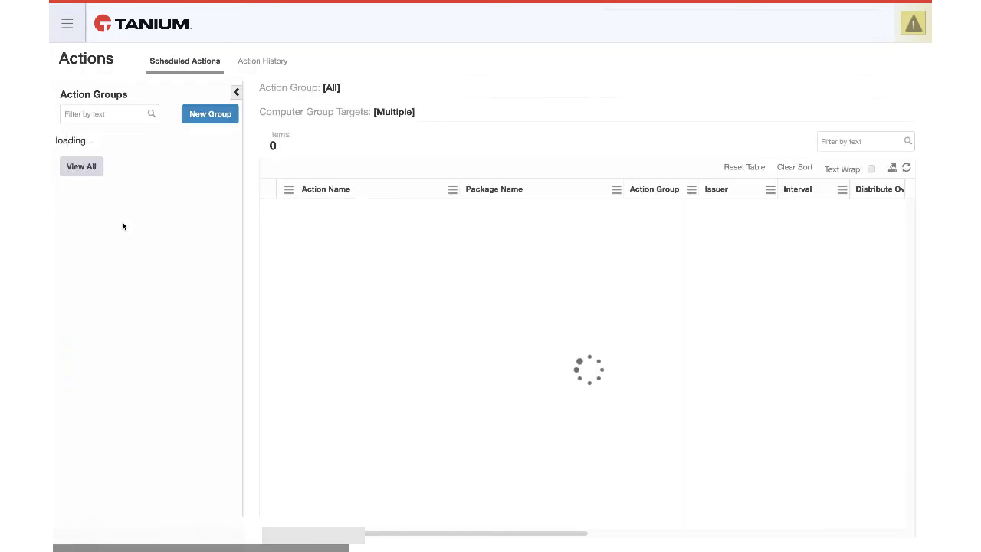
{"action": "left_click", "coordinate": [131, 190]}
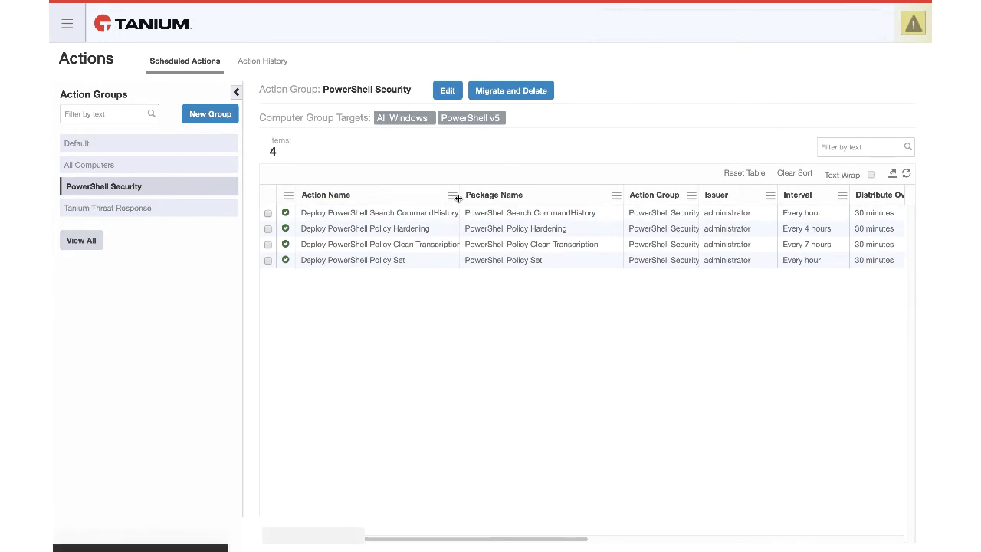
{"action": "left_click_drag", "start_coordinate": [460, 195], "coordinate": [483, 195]}
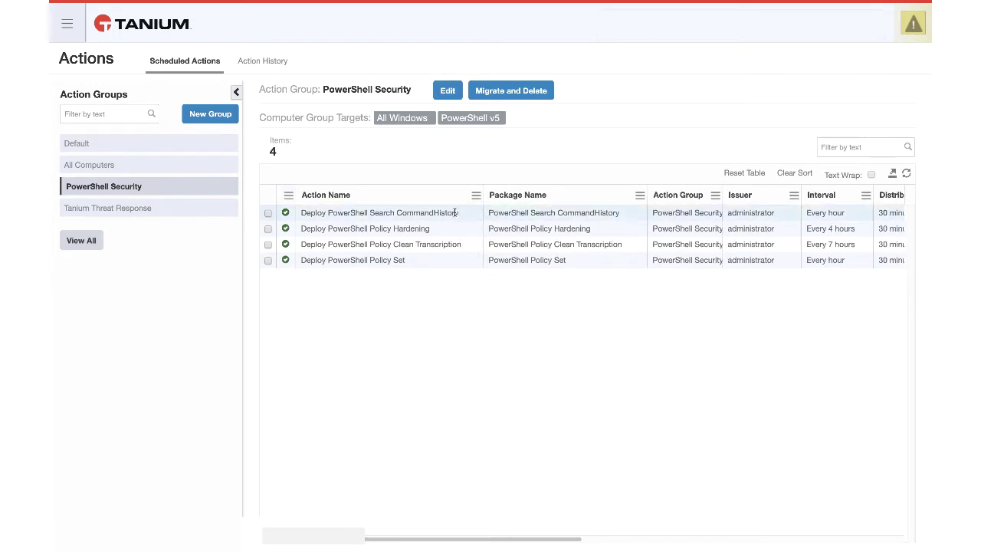
{"action": "left_click", "coordinate": [455, 213]}
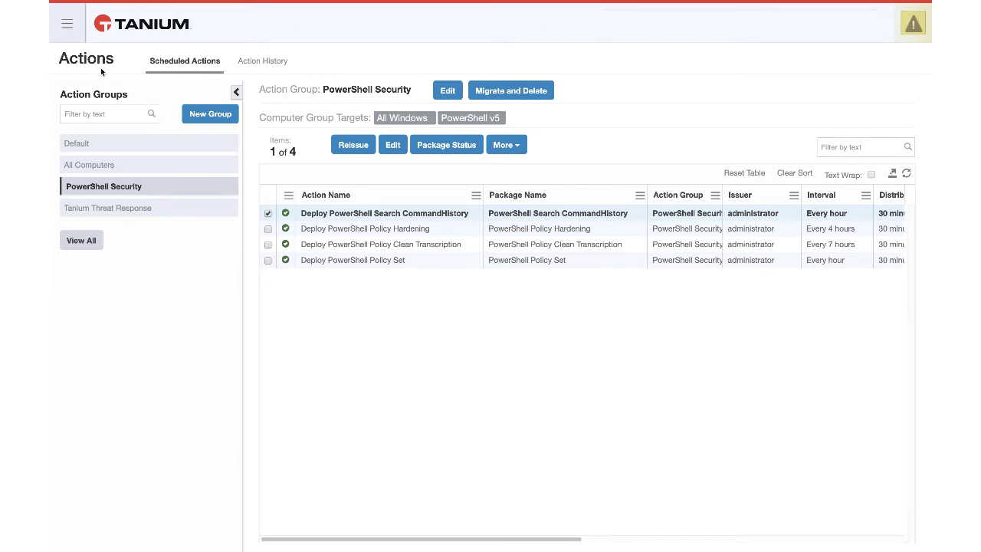
Step: Search the packages for 'search' and edit the PowerShell Search CommandHistory package
{"action": "left_click", "coordinate": [68, 26]}
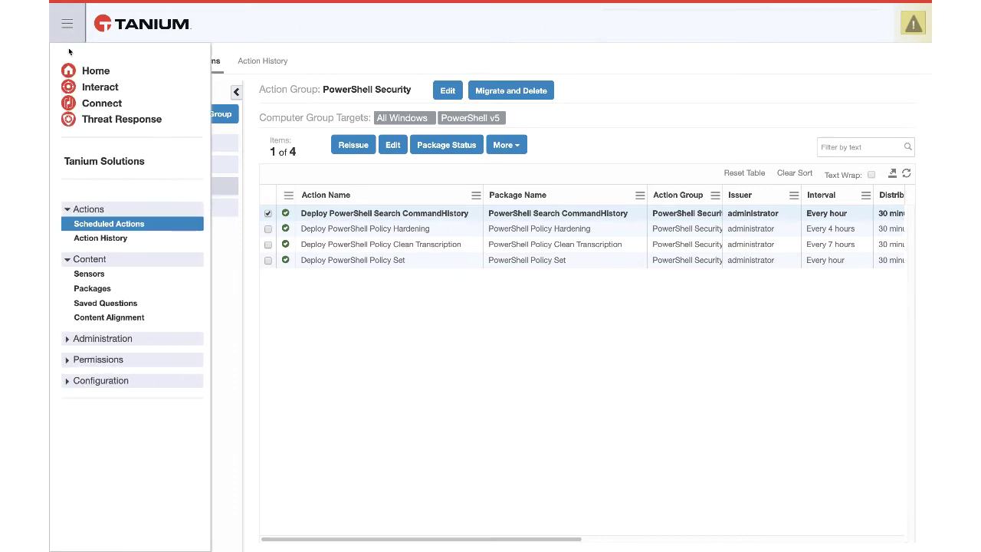
{"action": "left_click", "coordinate": [107, 288]}
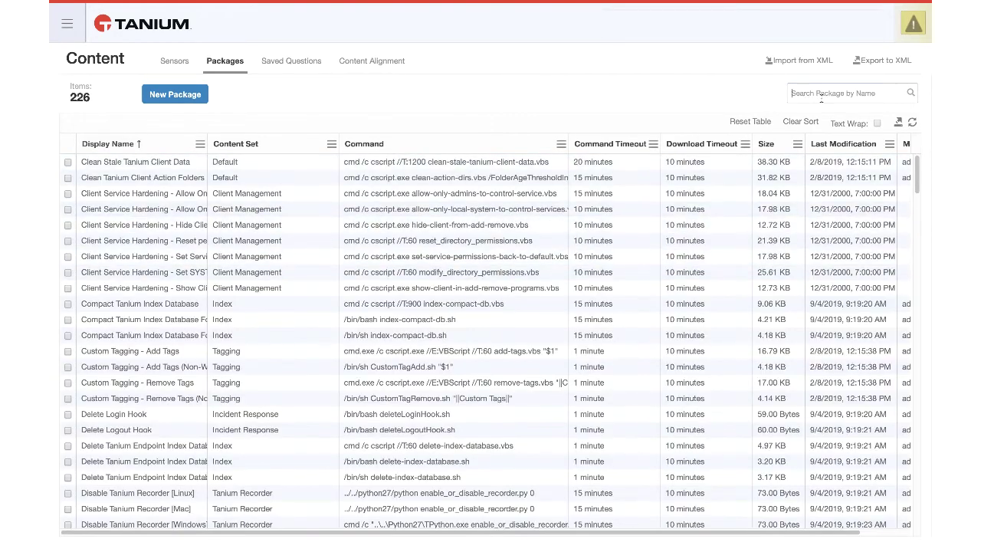
{"action": "left_click", "coordinate": [822, 95]}
{"action": "type", "text": "search"}
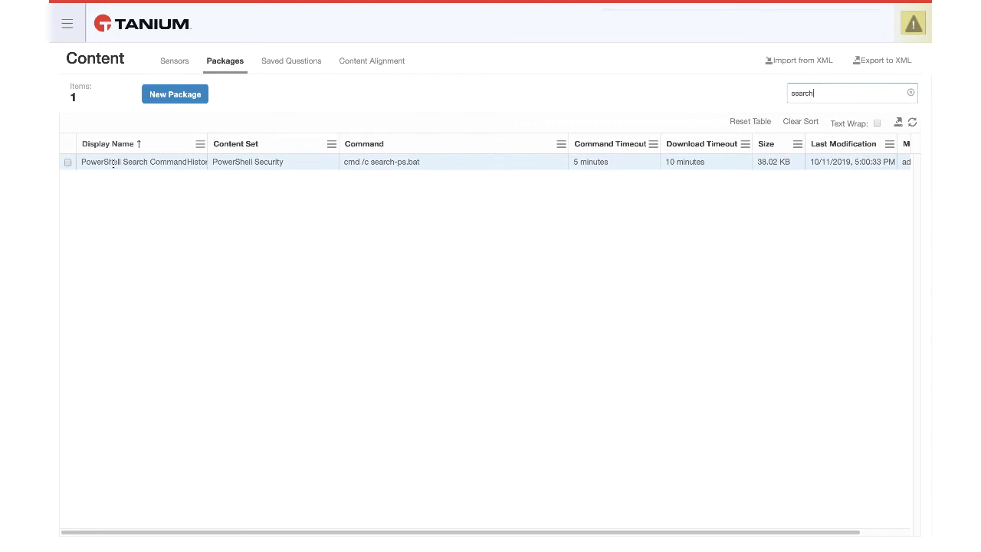
{"action": "left_click", "coordinate": [189, 163]}
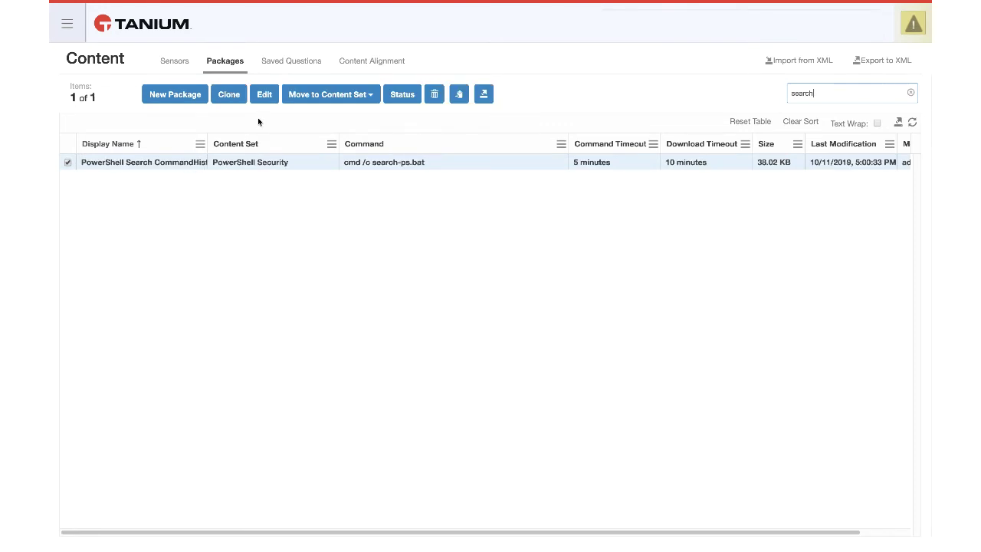
{"action": "left_click", "coordinate": [264, 95]}
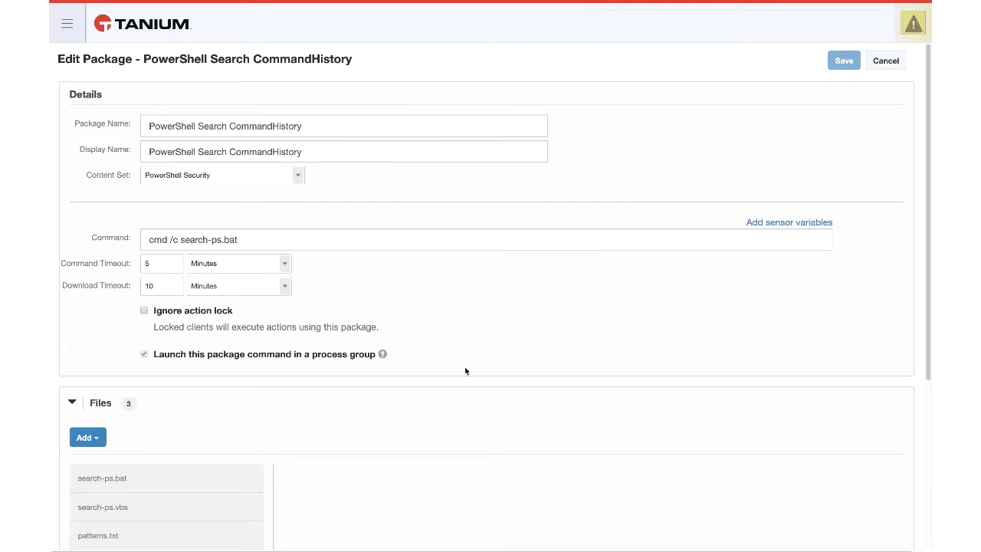
Step: View the patterns.txt file details (16.65 KB) and switch to the desktop showing its pattern list
{"action": "scroll", "coordinate": [470, 371], "scroll_direction": "down", "scroll_amount": 1}
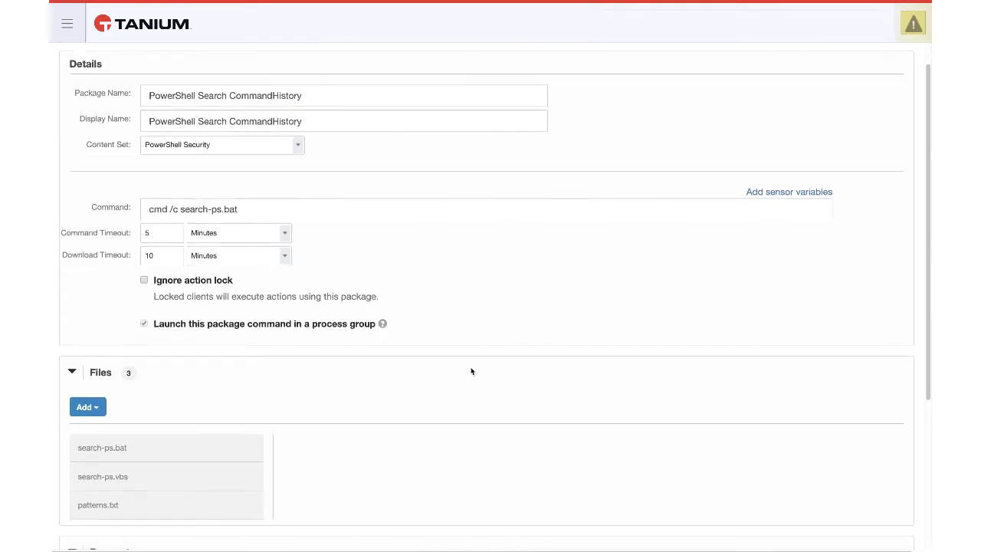
{"action": "scroll", "coordinate": [471, 370], "scroll_direction": "down", "scroll_amount": 2}
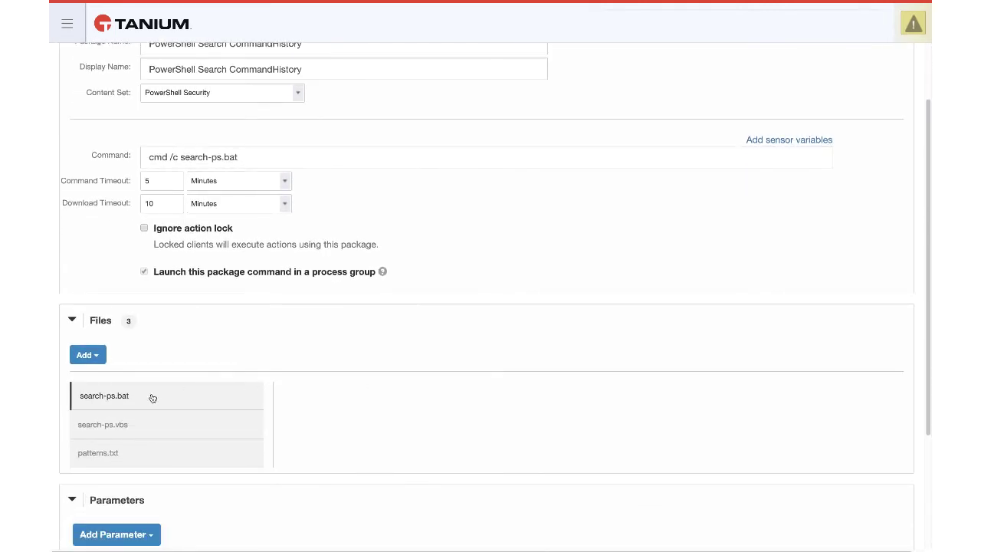
{"action": "left_click", "coordinate": [167, 453]}
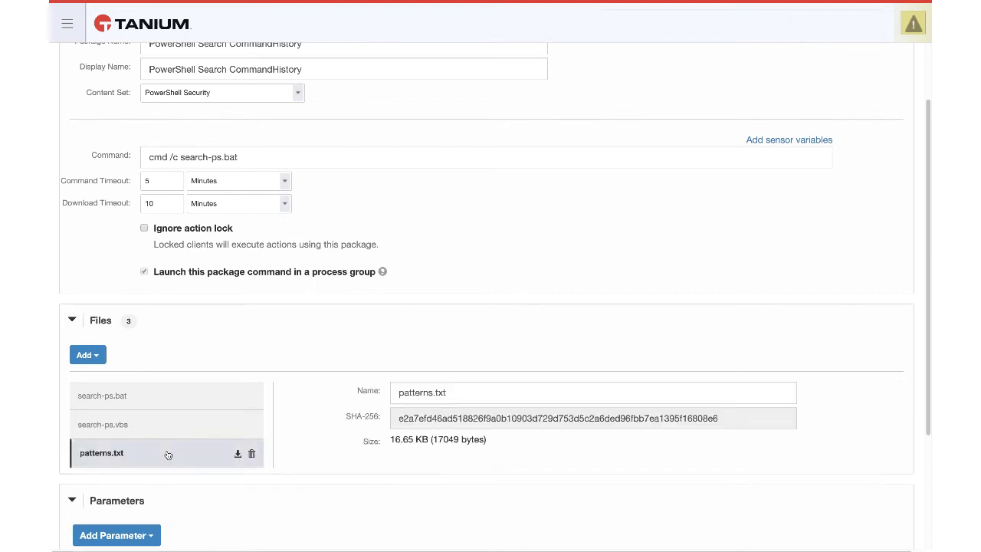
{"action": "scroll", "coordinate": [335, 448], "scroll_direction": "down", "scroll_amount": 1}
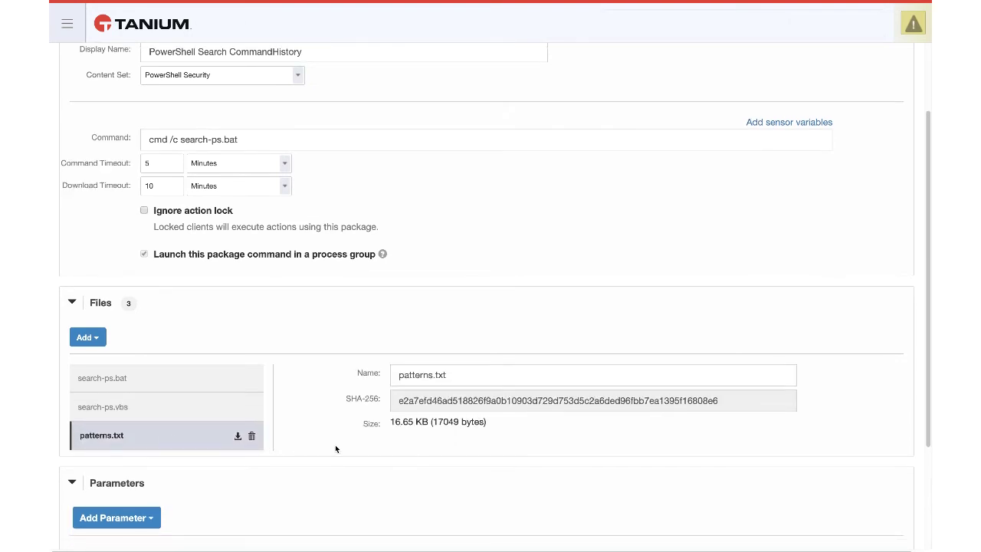
{"action": "scroll", "coordinate": [335, 448], "scroll_direction": "down", "scroll_amount": 1}
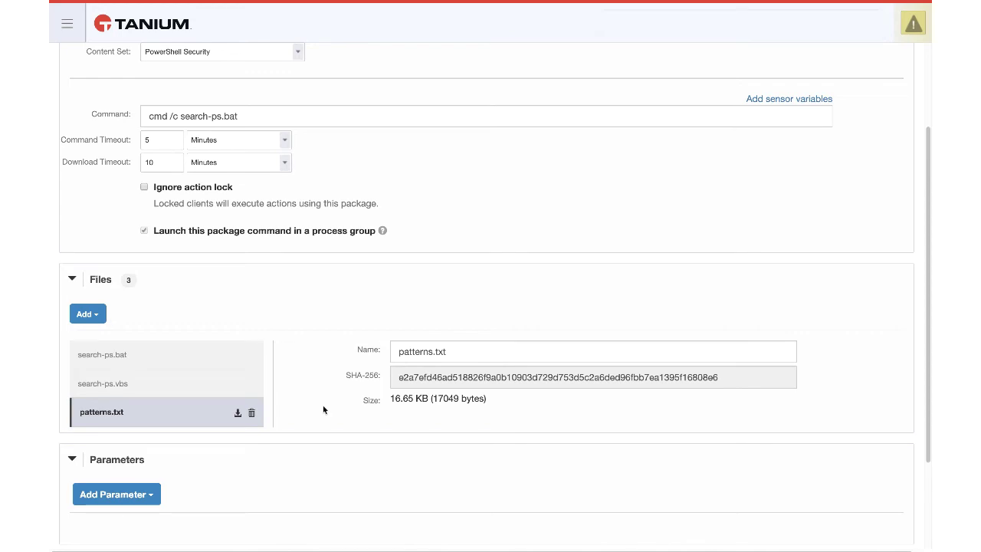
{"action": "key", "text": "ctrl+Right"}
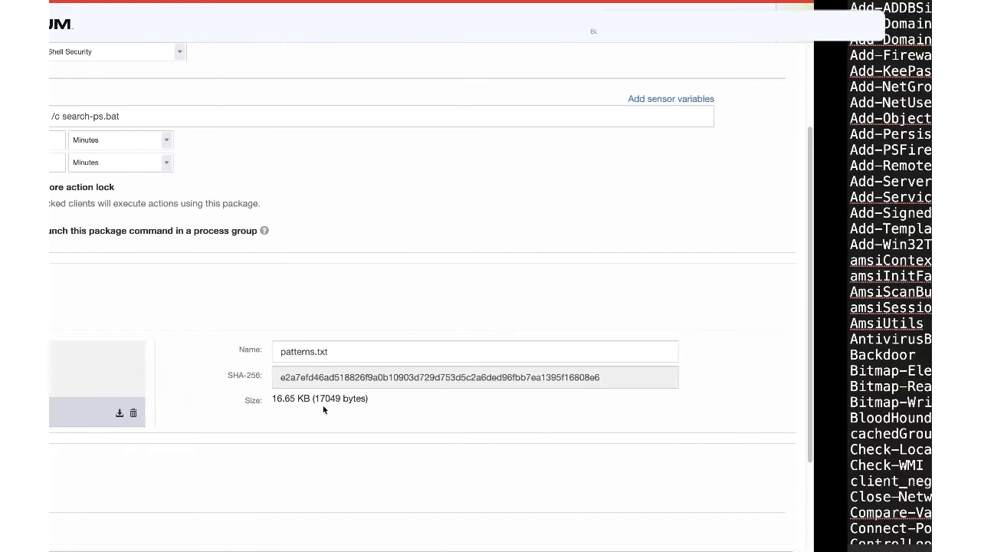
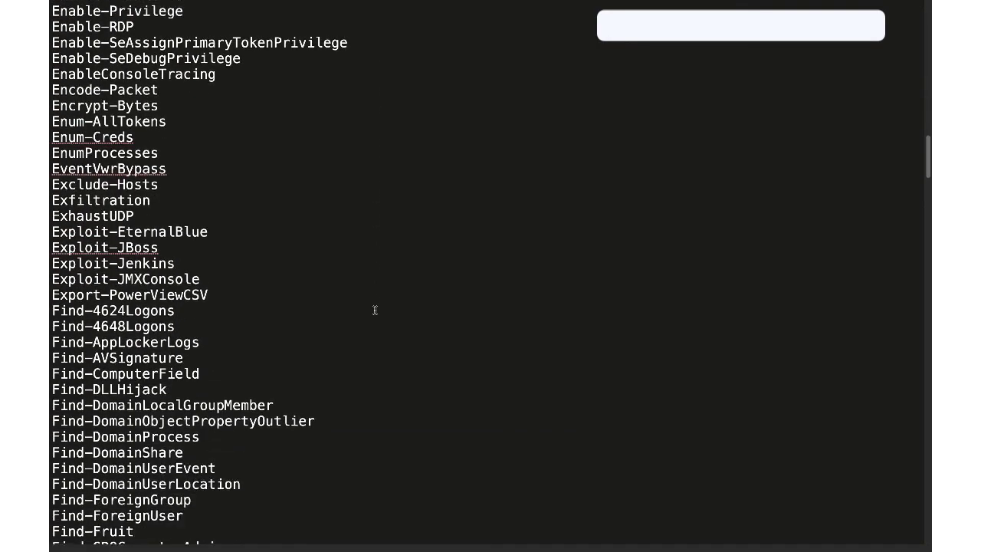
Step: Scroll the malicious PowerShell name list from the Enable- entries past Find- and Get- to the Invoke- commands
{"action": "scroll", "coordinate": [374, 309], "scroll_direction": "down", "scroll_amount": 10}
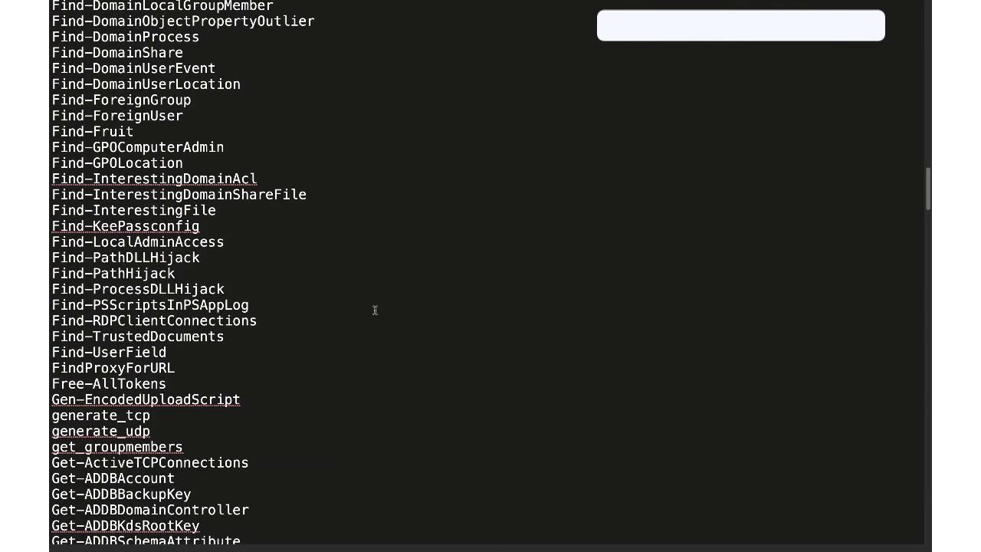
{"action": "scroll", "coordinate": [374, 310], "scroll_direction": "down", "scroll_amount": 14}
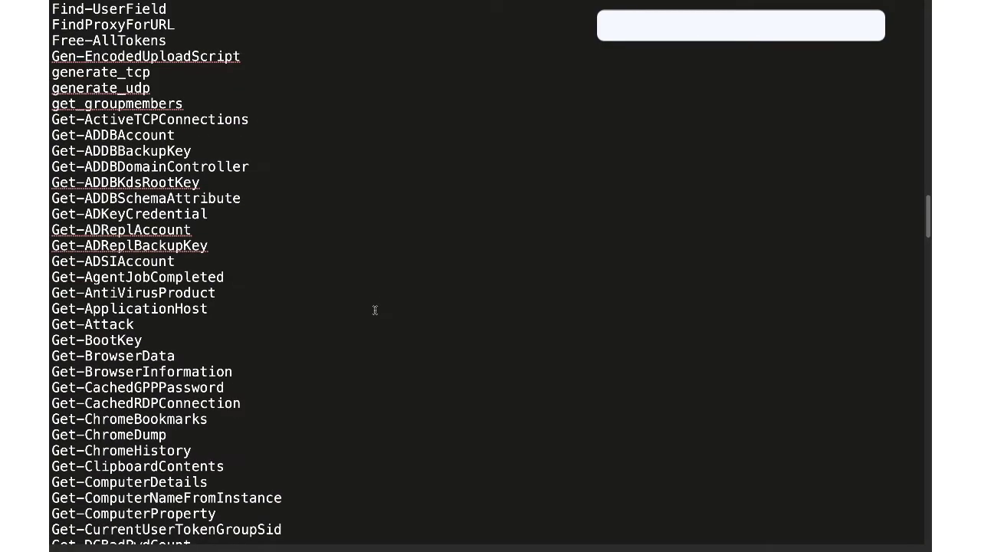
{"action": "scroll", "coordinate": [375, 309], "scroll_direction": "down", "scroll_amount": 2}
{"action": "scroll", "coordinate": [374, 310], "scroll_direction": "down", "scroll_amount": 10}
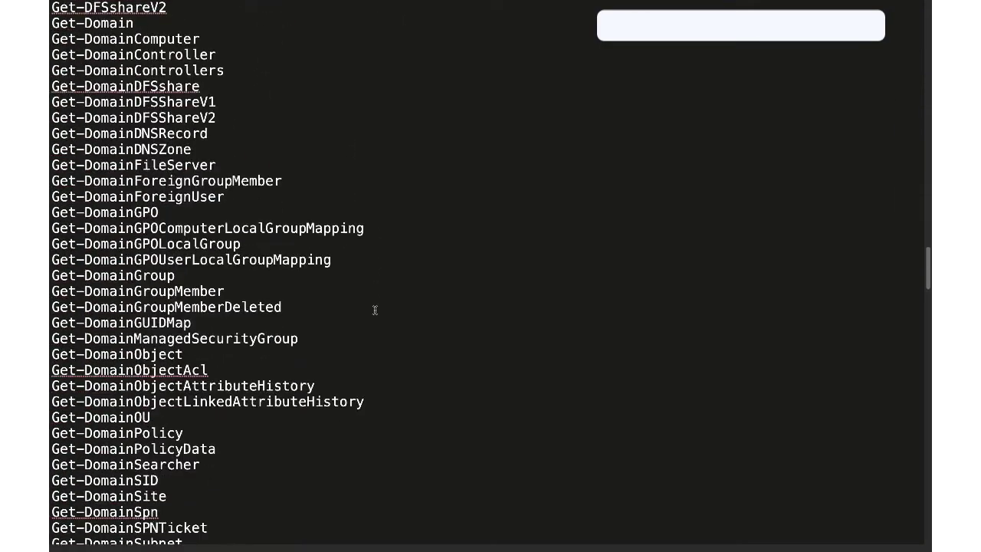
{"action": "scroll", "coordinate": [375, 309], "scroll_direction": "down", "scroll_amount": 9}
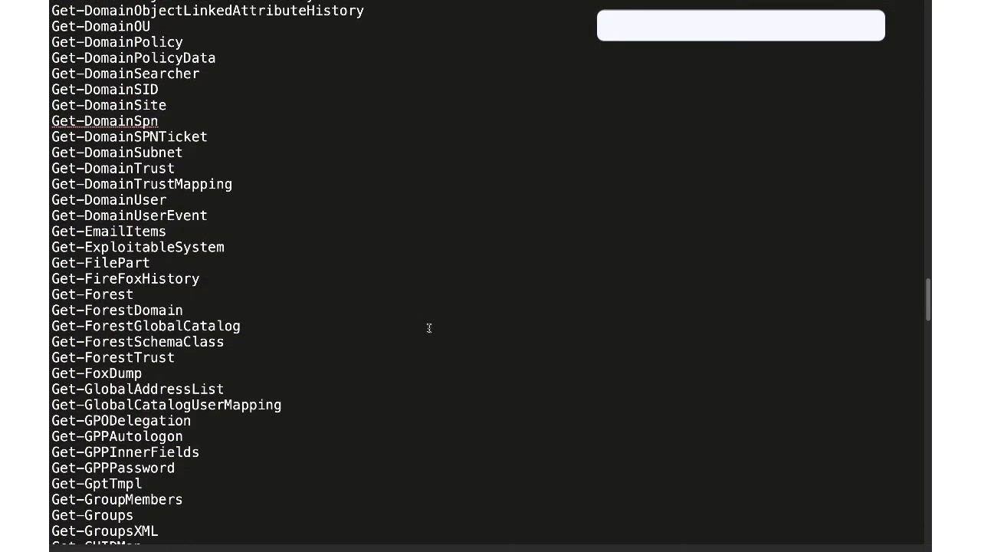
{"action": "scroll", "coordinate": [440, 346], "scroll_direction": "down", "scroll_amount": 20}
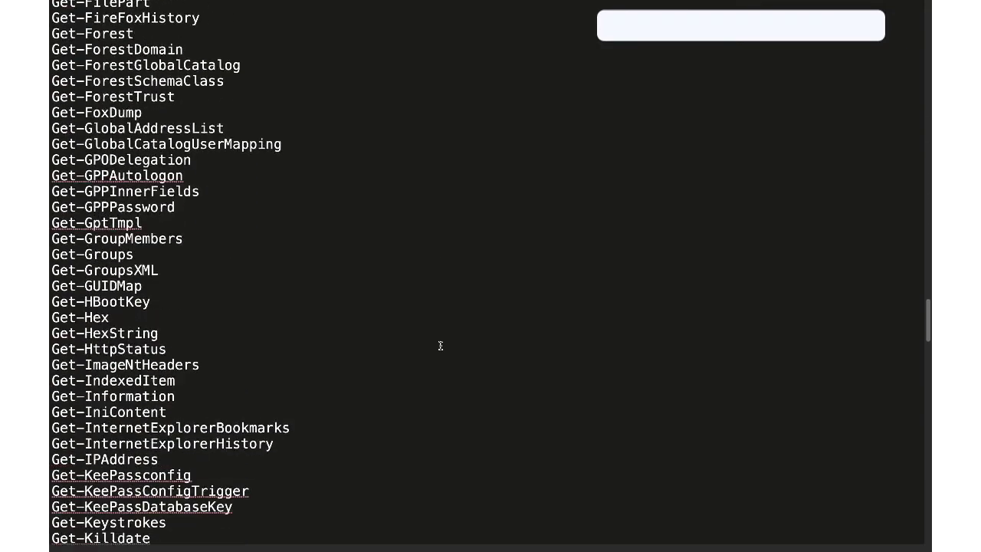
{"action": "scroll", "coordinate": [441, 345], "scroll_direction": "down", "scroll_amount": 15}
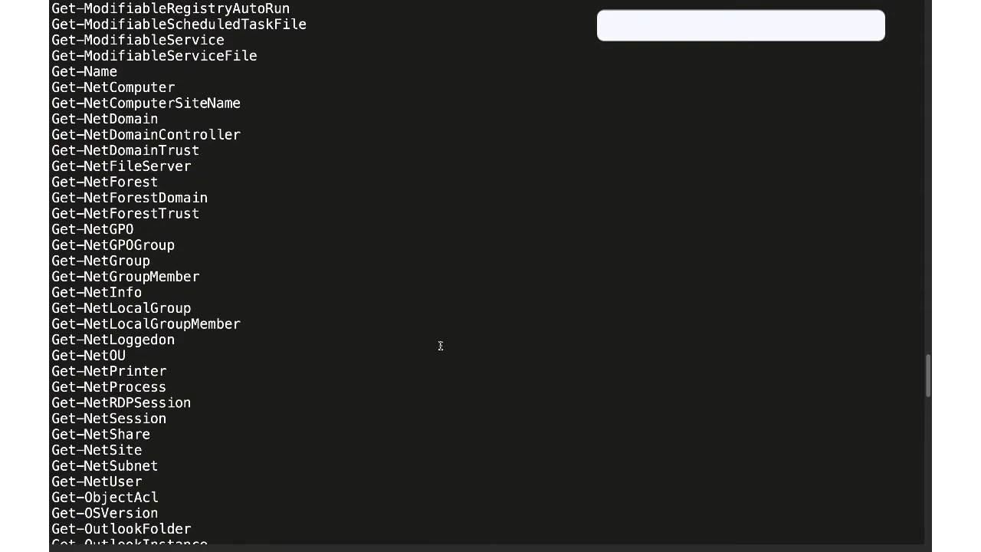
{"action": "scroll", "coordinate": [441, 345], "scroll_direction": "down", "scroll_amount": 20}
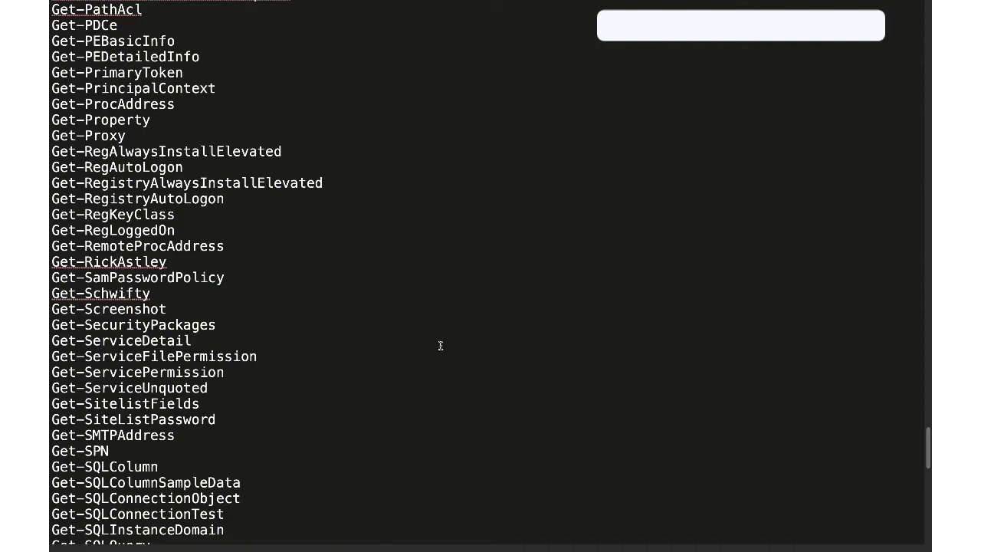
{"action": "scroll", "coordinate": [440, 345], "scroll_direction": "down", "scroll_amount": 9}
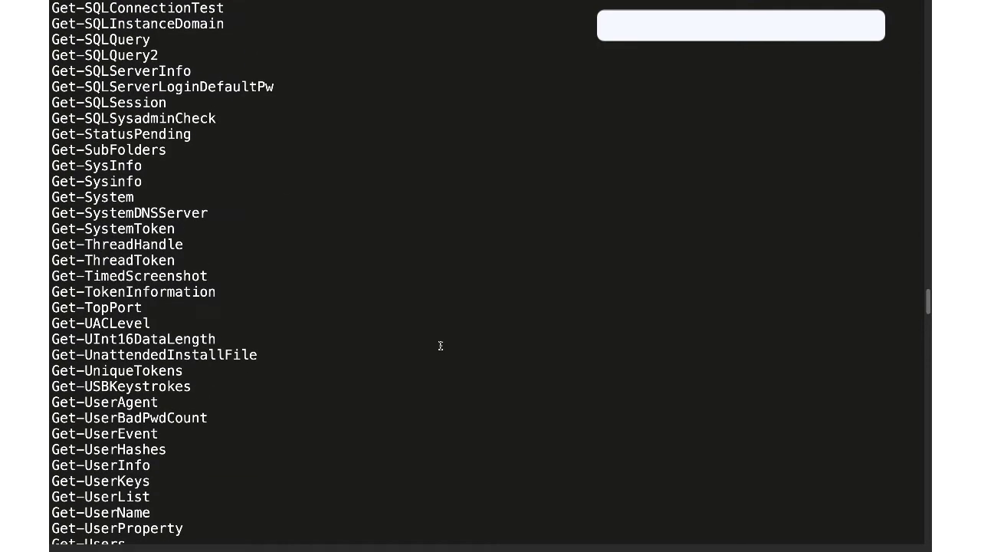
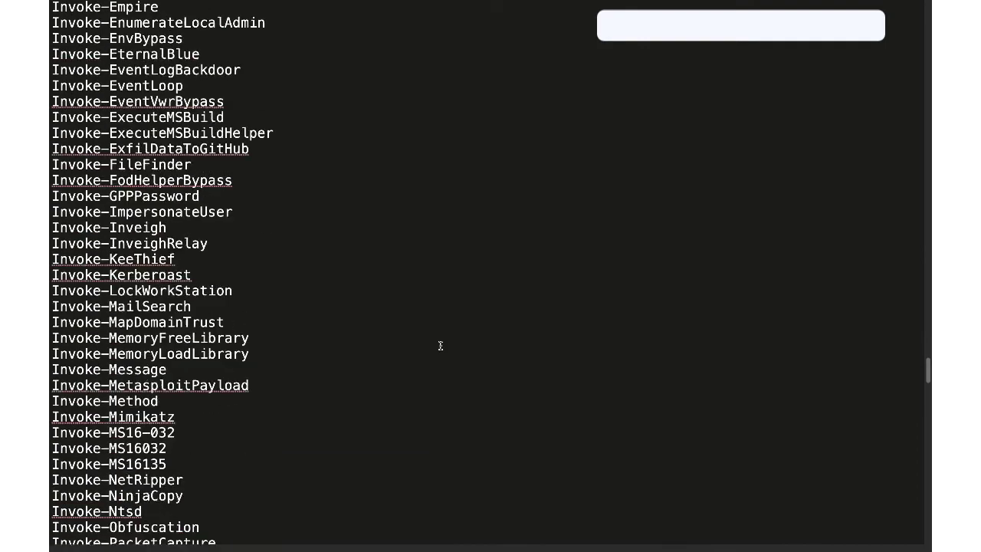
{"action": "scroll", "coordinate": [440, 346], "scroll_direction": "down", "scroll_amount": 20}
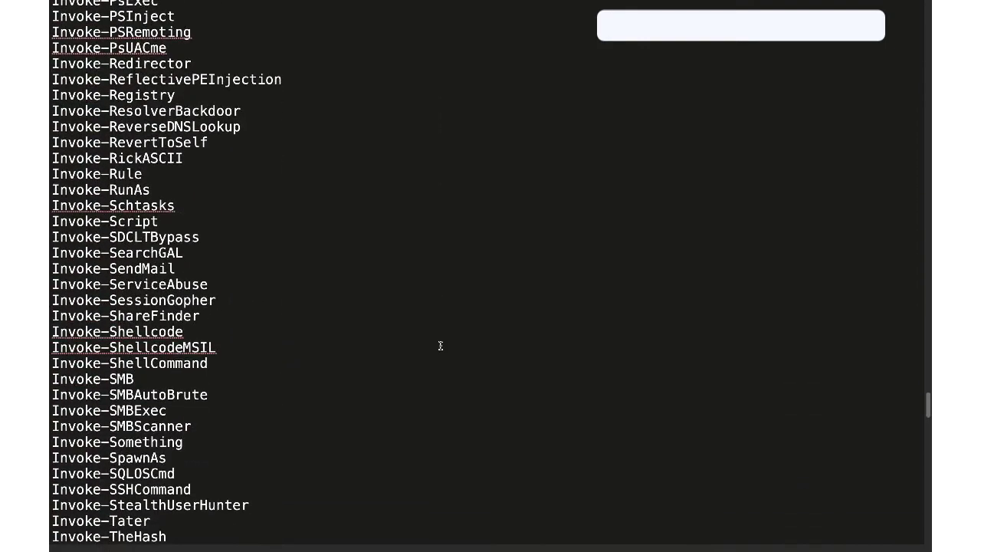
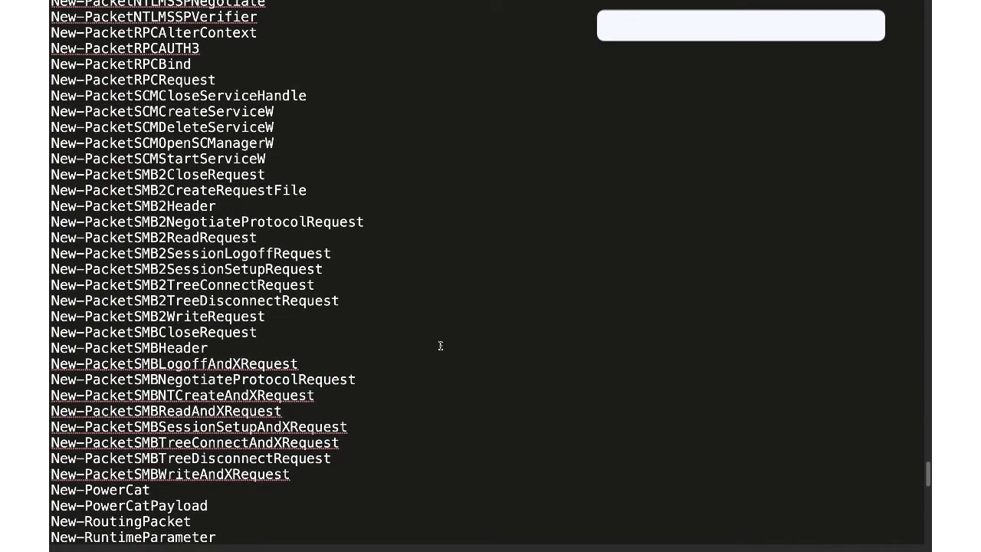
Step: Scroll up to view patterns.txt (16.65 KB) and its SHA-256 hash in the package's Files section
{"action": "scroll", "coordinate": [440, 345], "scroll_direction": "up", "scroll_amount": 4}
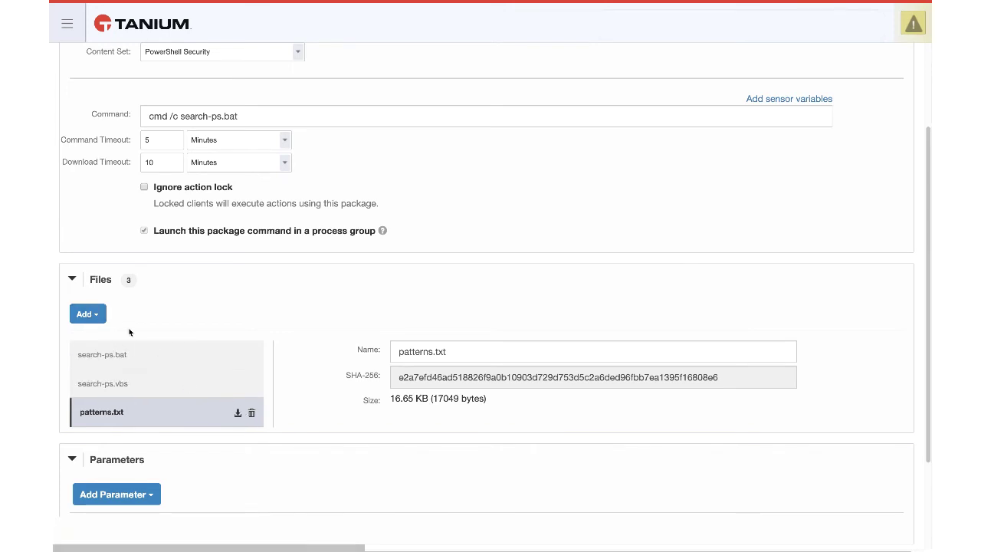
Step: Check the ways to add a file, then cancel editing to return to the PowerShell Search package list
{"action": "left_click", "coordinate": [94, 320]}
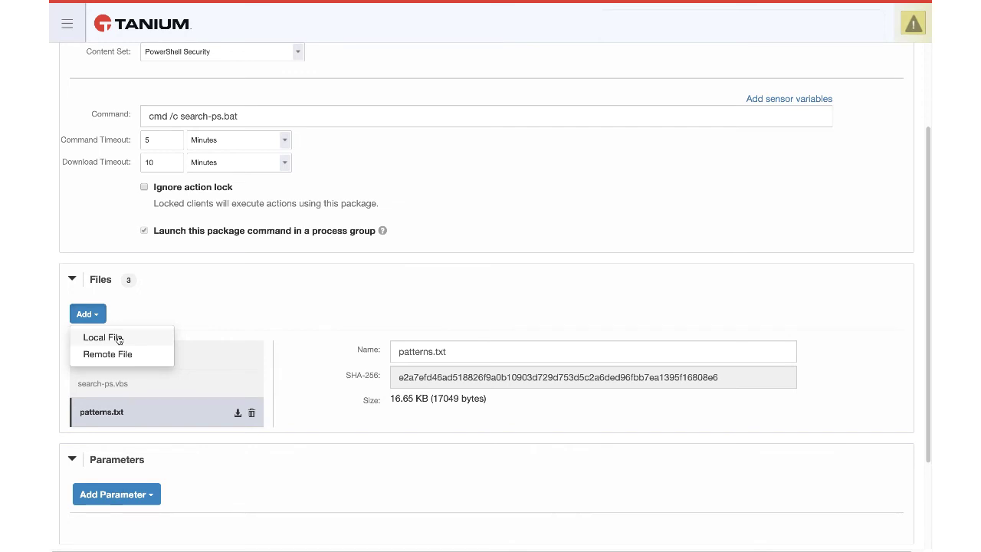
{"action": "left_click", "coordinate": [242, 292]}
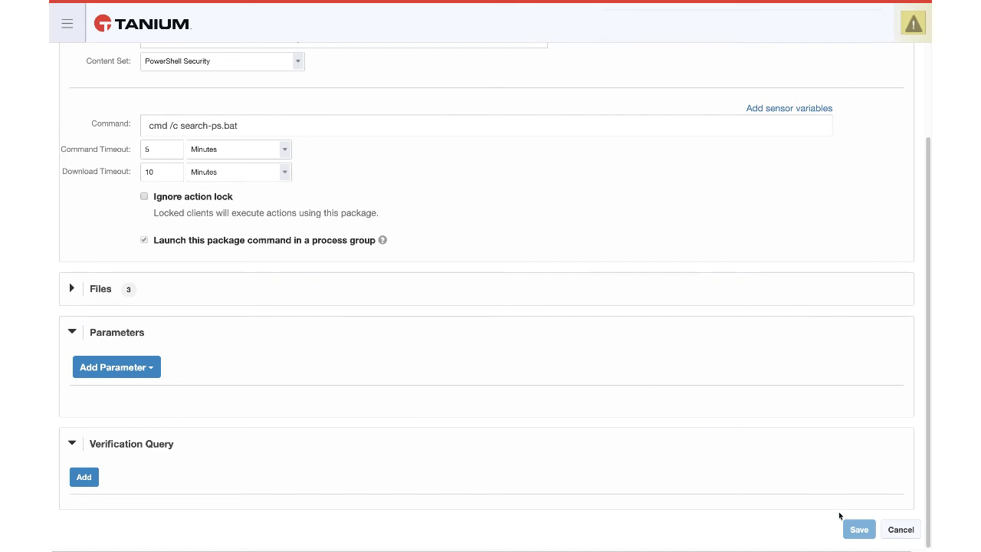
{"action": "left_click", "coordinate": [895, 531]}
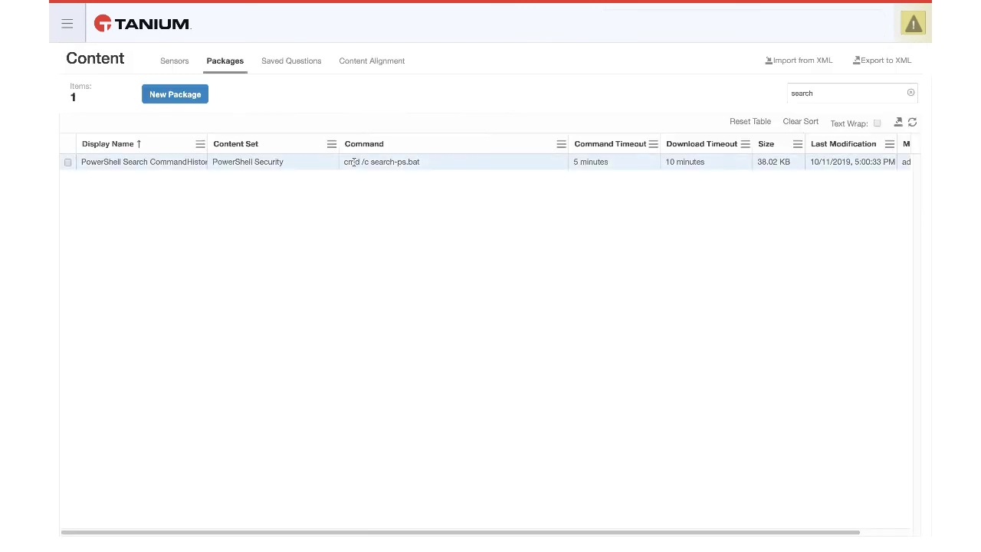
Step: Select the PowerShell Security group's Deploy PowerShell Search CommandHistory scheduled action and show its More options
{"action": "left_click", "coordinate": [68, 35]}
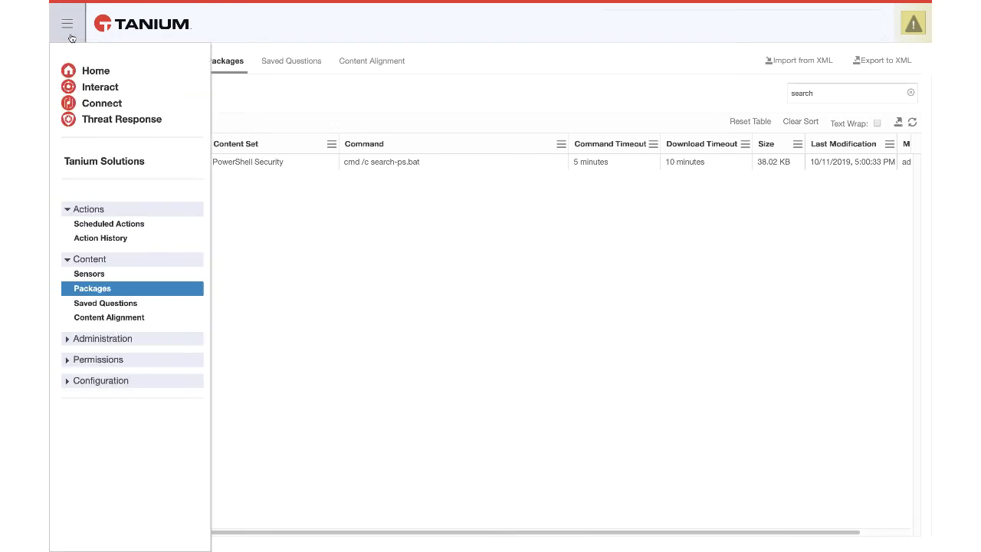
{"action": "left_click", "coordinate": [130, 223]}
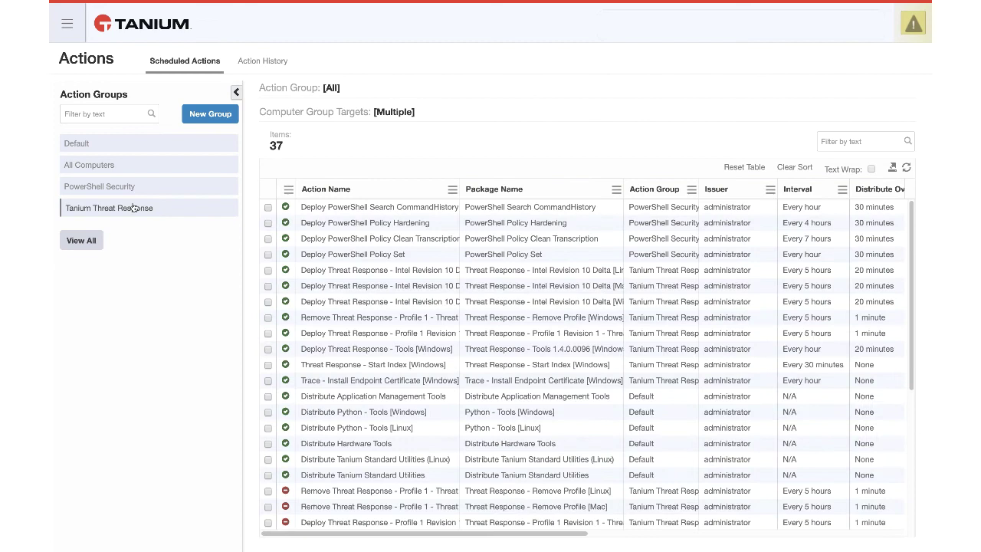
{"action": "left_click", "coordinate": [146, 188]}
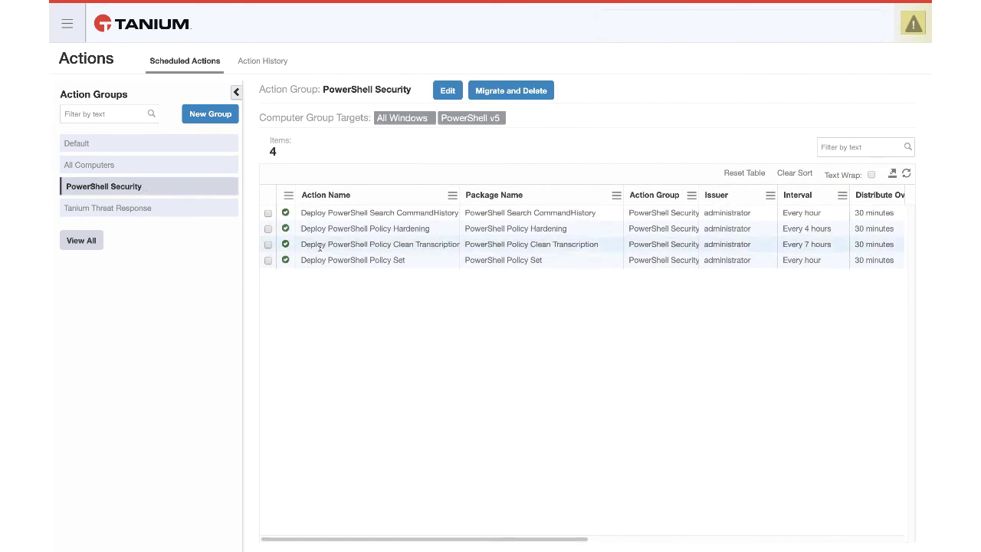
{"action": "left_click", "coordinate": [328, 213]}
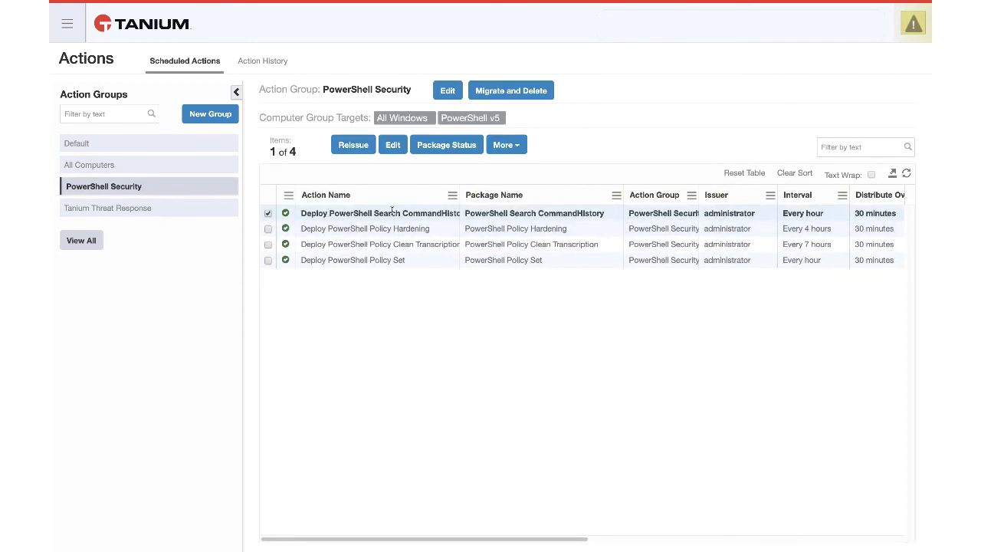
{"action": "left_click", "coordinate": [505, 148]}
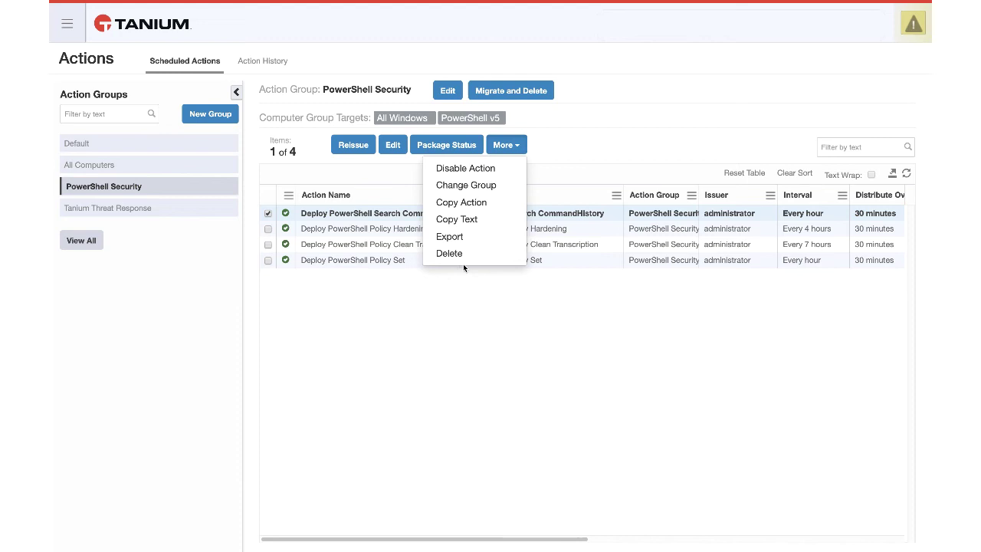
Step: Dismiss the More options and go to the Interact home page via the main navigation
{"action": "left_click", "coordinate": [396, 305]}
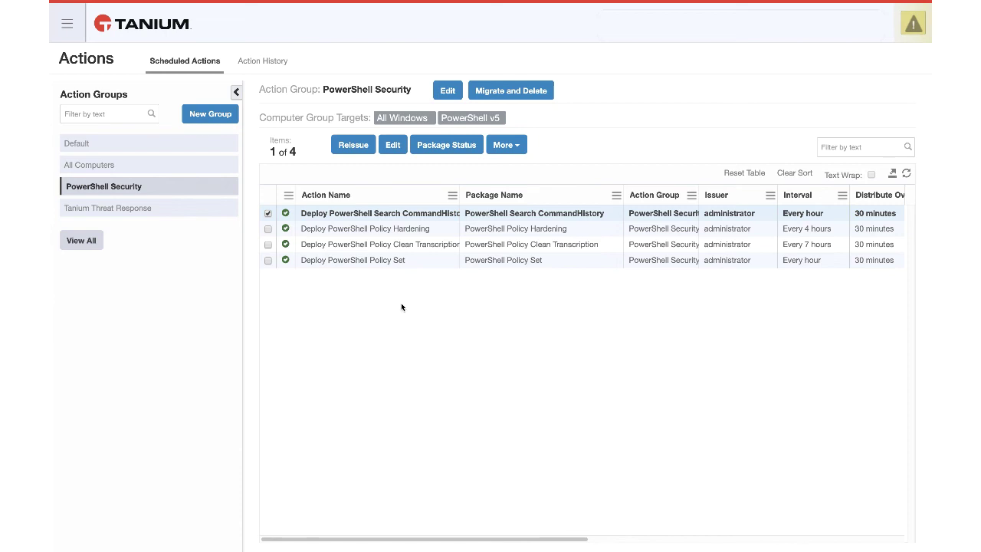
{"action": "left_click", "coordinate": [67, 24]}
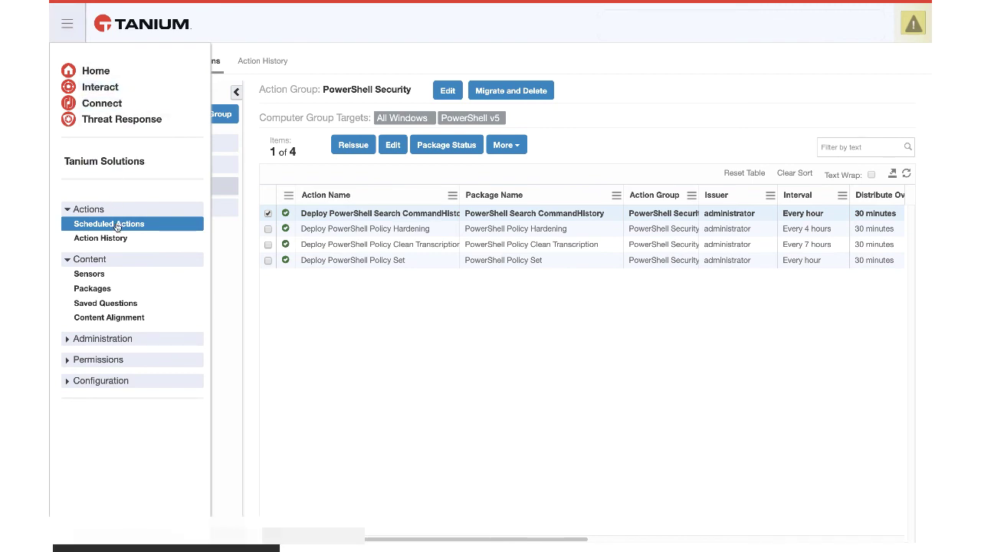
{"action": "left_click", "coordinate": [109, 91]}
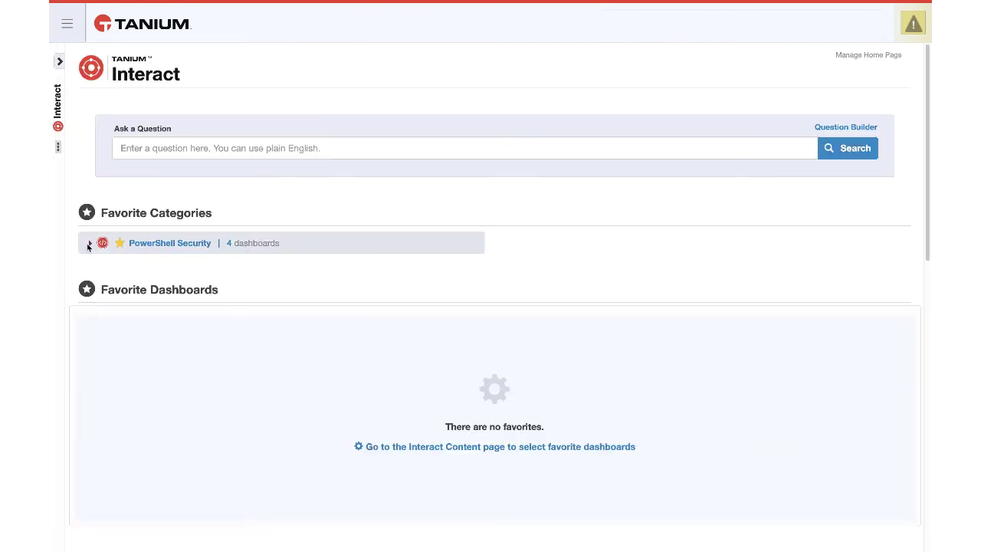